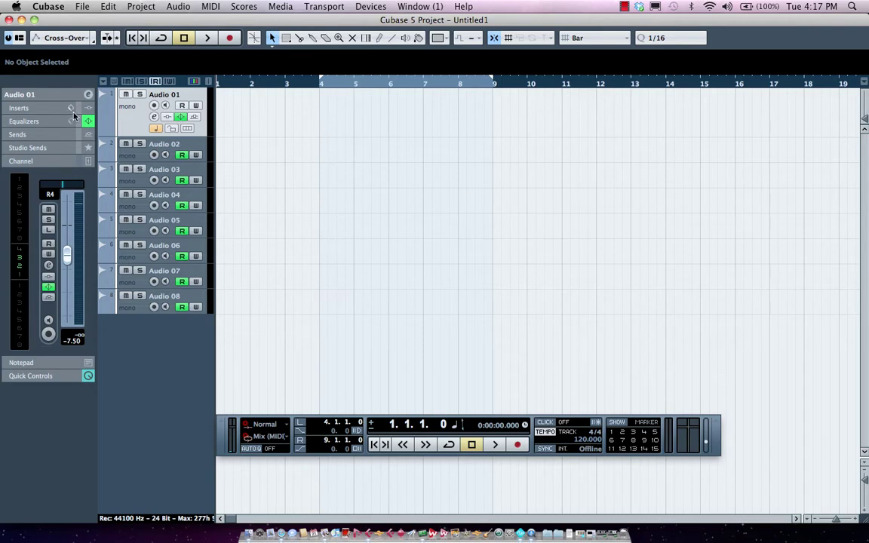
# Open the Automation Panel and switch the automation mode from Cross-Over to Touch.
pyautogui.click(36, 39)
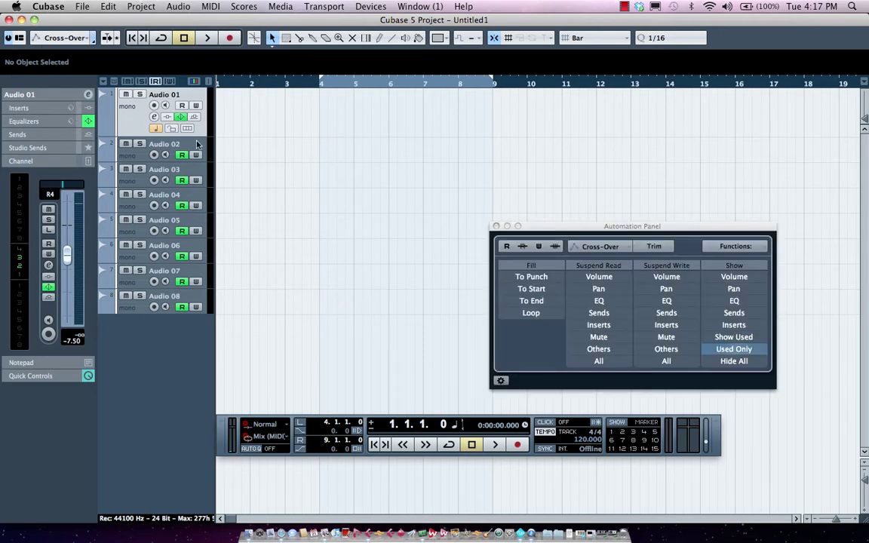
pyautogui.click(610, 247)
pyautogui.click(628, 262)
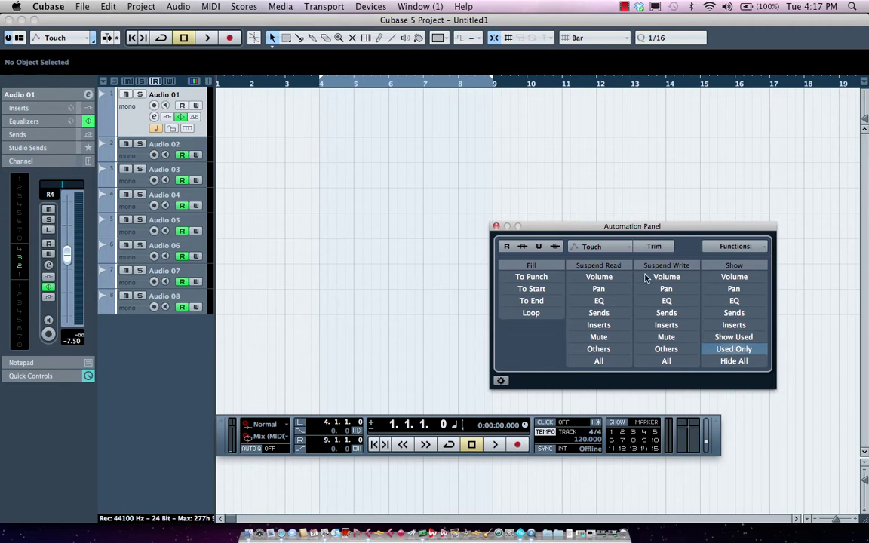
# Reveal Audio 01's Volume automation lane, reading -7.50, and view its parameter list.
pyautogui.click(105, 130)
pyautogui.click(103, 131)
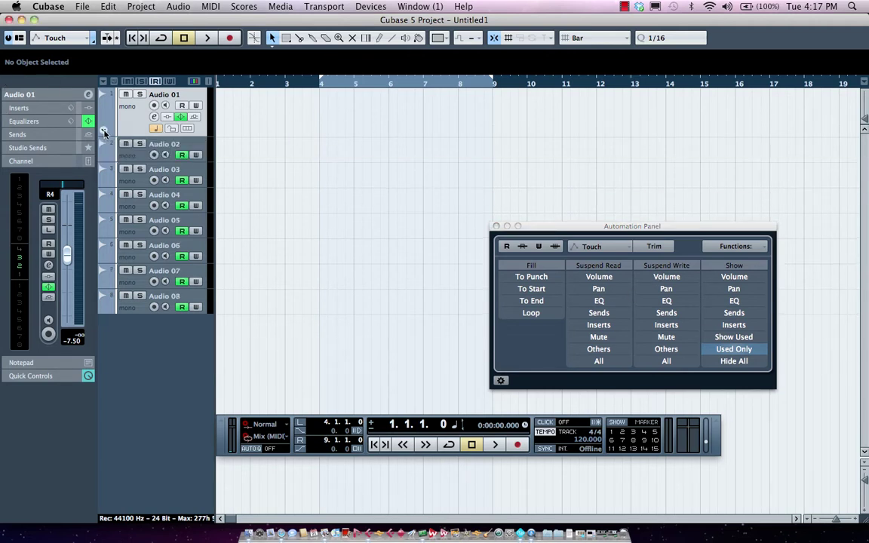
pyautogui.click(104, 132)
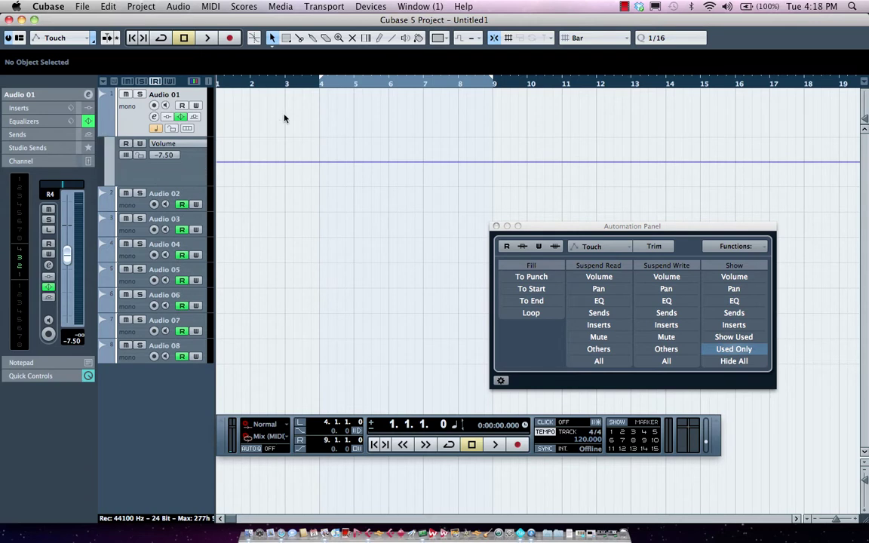
pyautogui.click(167, 146)
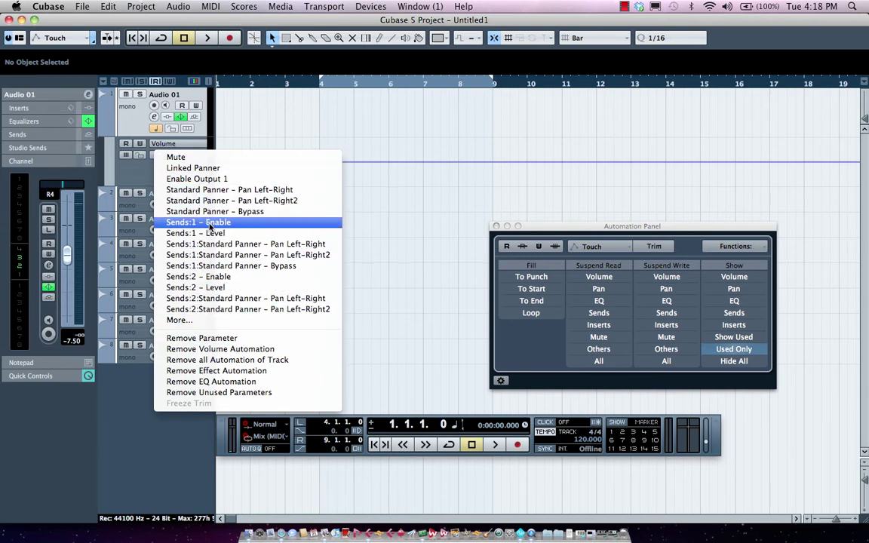
# Enable Write automation on Audio 01, leaving Touch as the active mode.
pyautogui.click(125, 175)
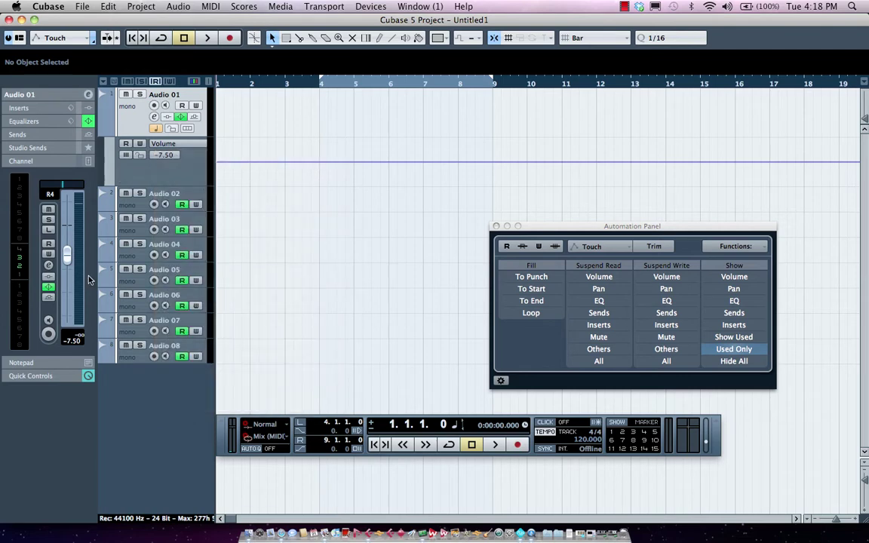
pyautogui.click(50, 255)
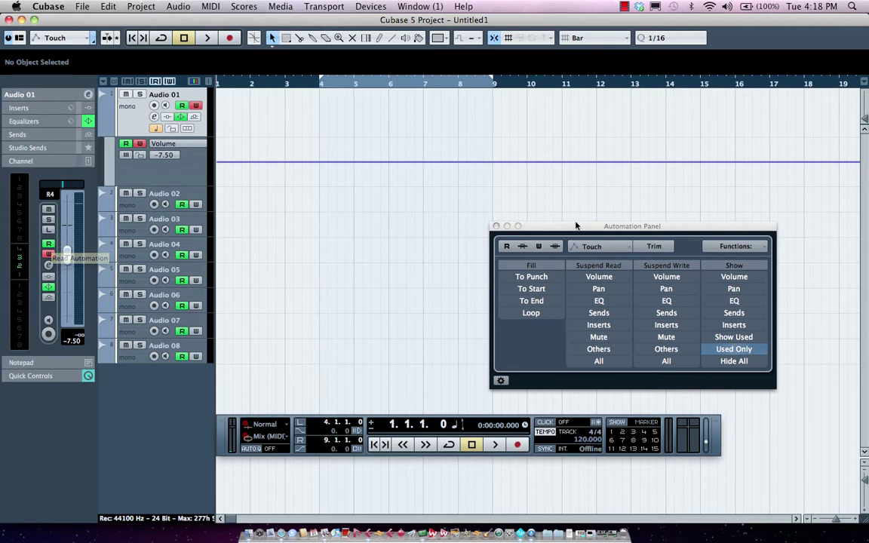
pyautogui.click(613, 248)
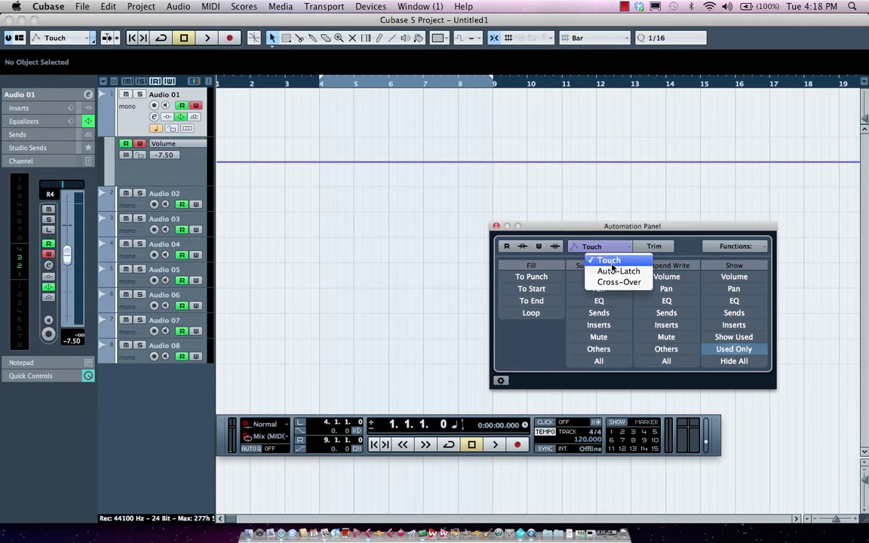
pyautogui.click(612, 264)
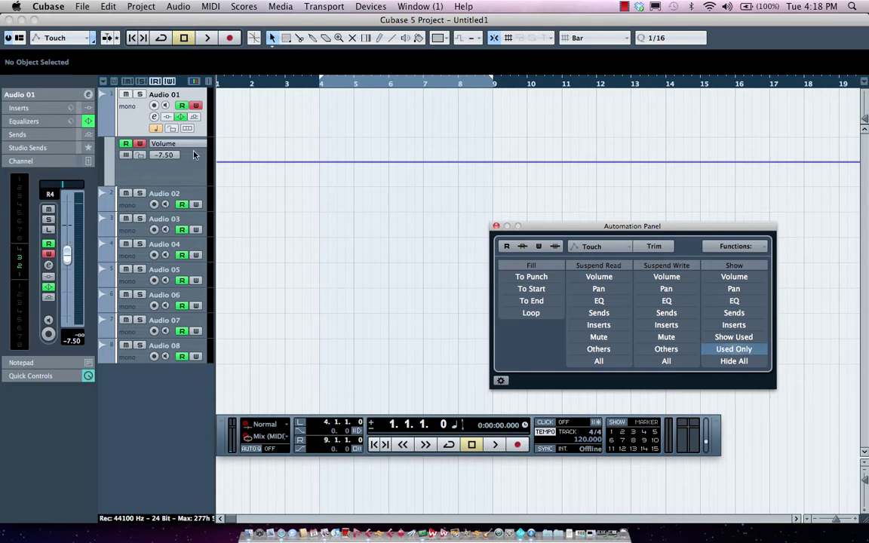
# During playback, write a volume bump and a downward ramp on Audio 01 across bars 2–8.
pyautogui.moveTo(240, 86); pyautogui.dragTo(192, 95)
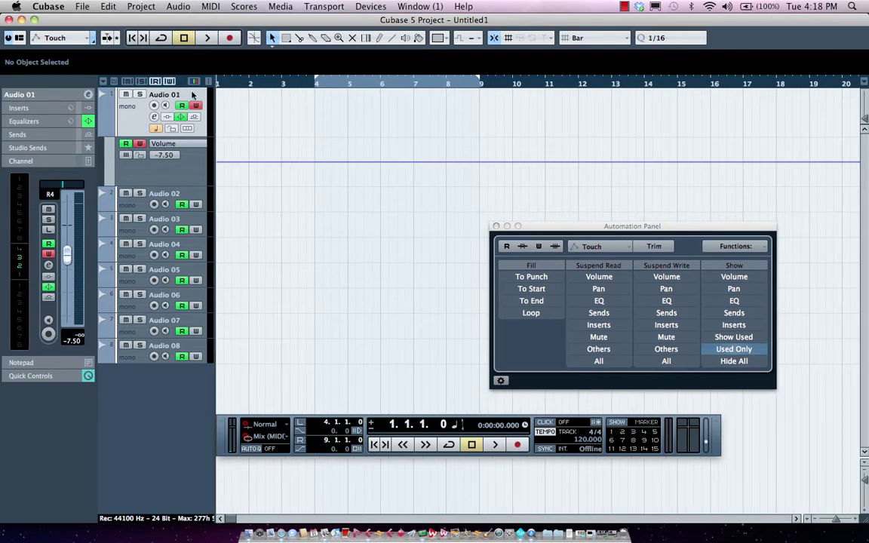
pyautogui.press('space')
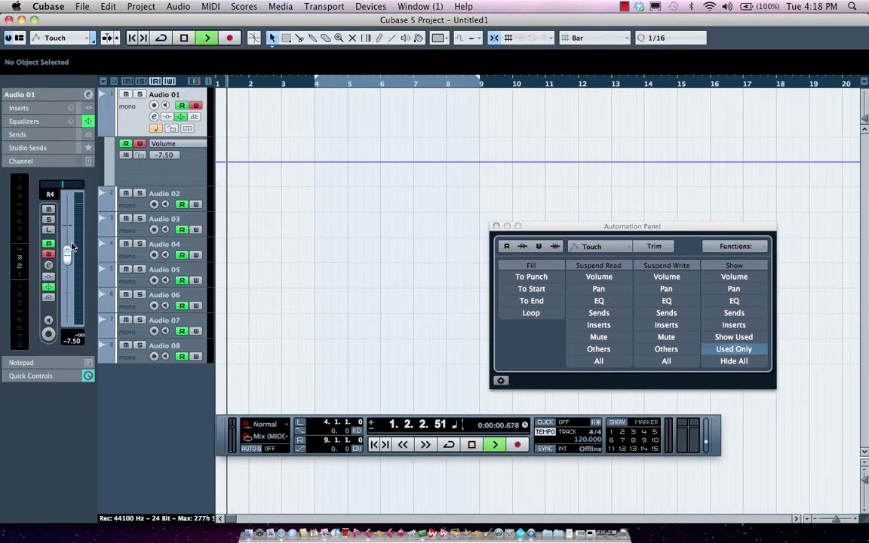
pyautogui.moveTo(67, 252)
pyautogui.mouseDown()
pyautogui.moveTo(67, 220)
pyautogui.moveTo(67, 258)
pyautogui.moveTo(68, 230)
pyautogui.moveTo(72, 237)
pyautogui.mouseUp()
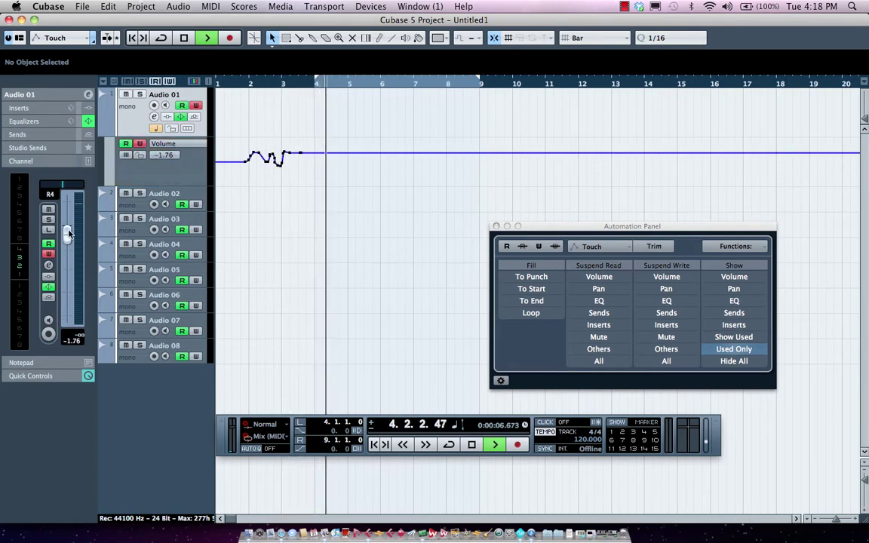
pyautogui.moveTo(67, 235)
pyautogui.mouseDown()
pyautogui.moveTo(68, 270)
pyautogui.moveTo(68, 218)
pyautogui.moveTo(65, 251)
pyautogui.mouseUp()
pyautogui.press('space')
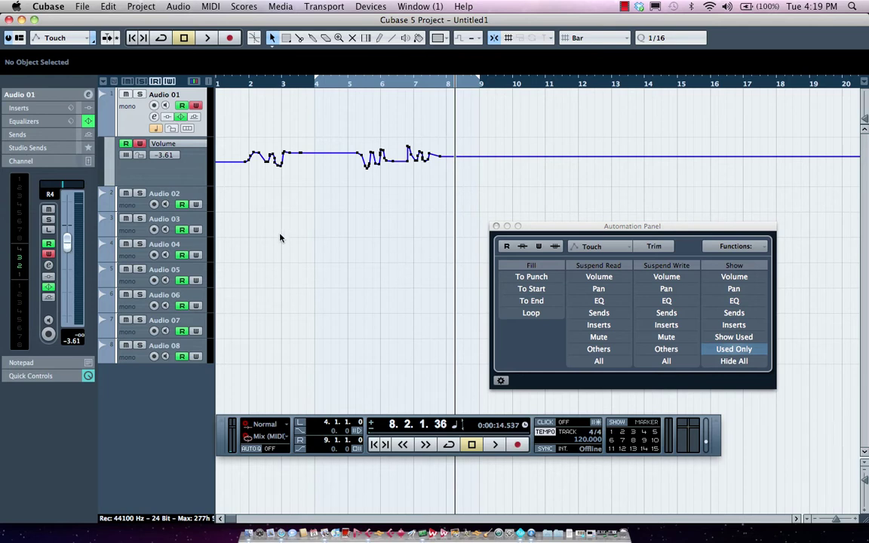
# Do an Auto-Latch pass from bar 3, flattening Audio 01's bars 5–8 volume to -6.81 dB.
pyautogui.click(268, 83)
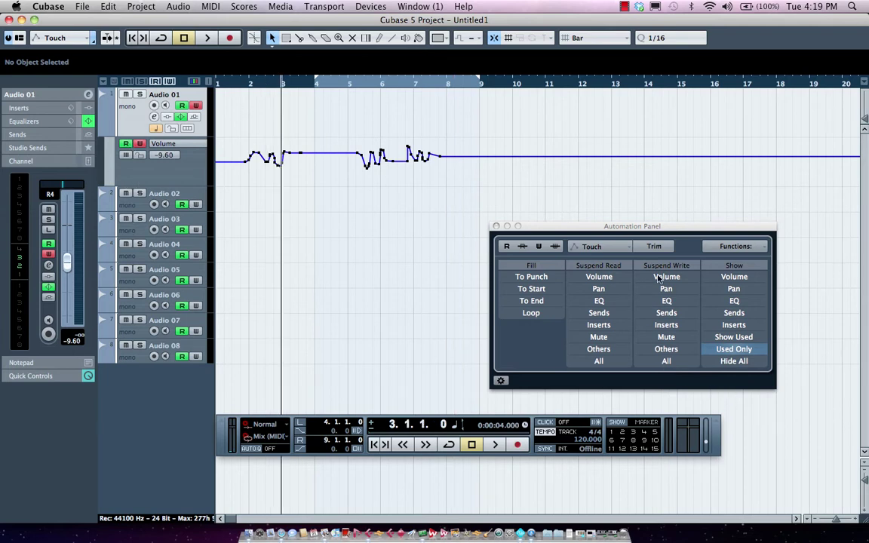
pyautogui.click(626, 249)
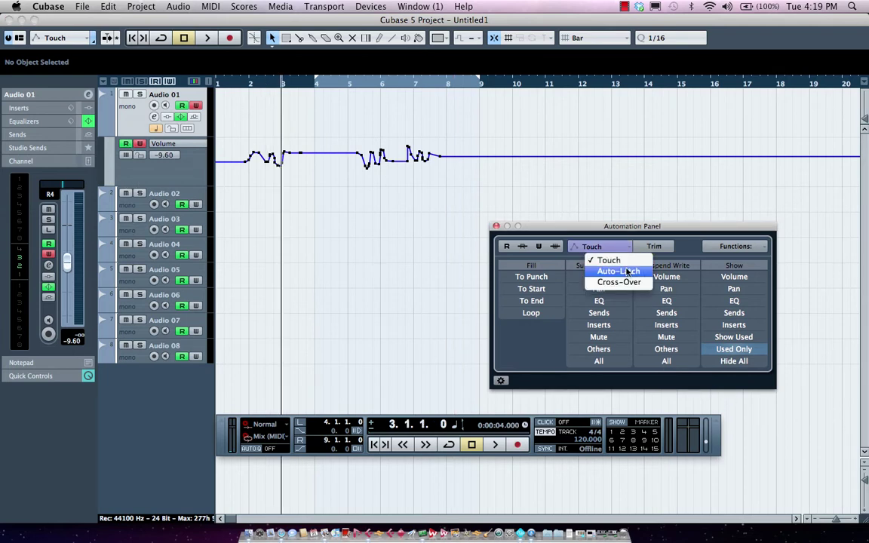
pyautogui.click(627, 272)
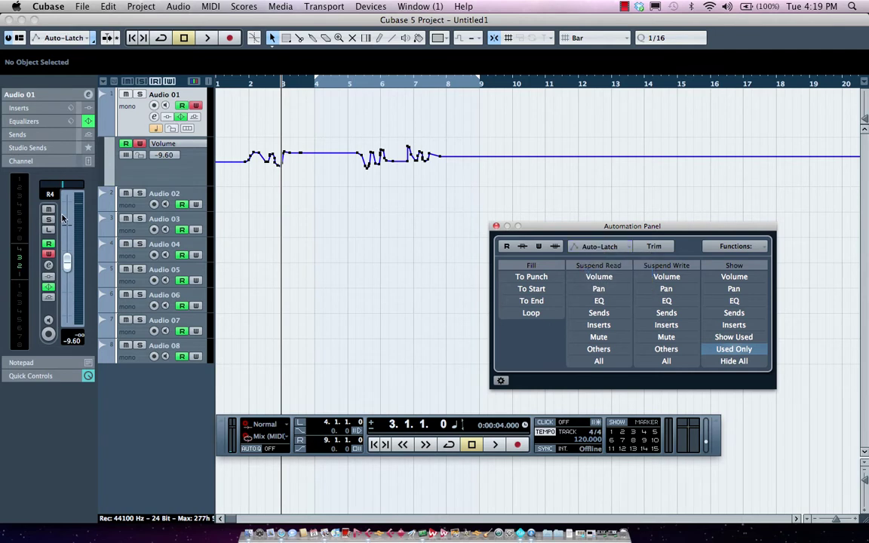
pyautogui.press('space')
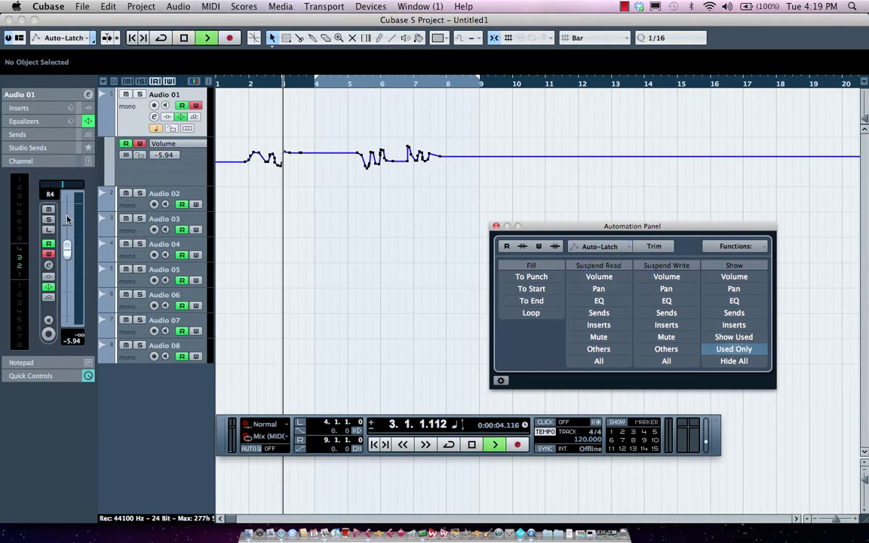
pyautogui.moveTo(71, 231)
pyautogui.mouseDown()
pyautogui.moveTo(66, 226)
pyautogui.moveTo(66, 248)
pyautogui.mouseUp()
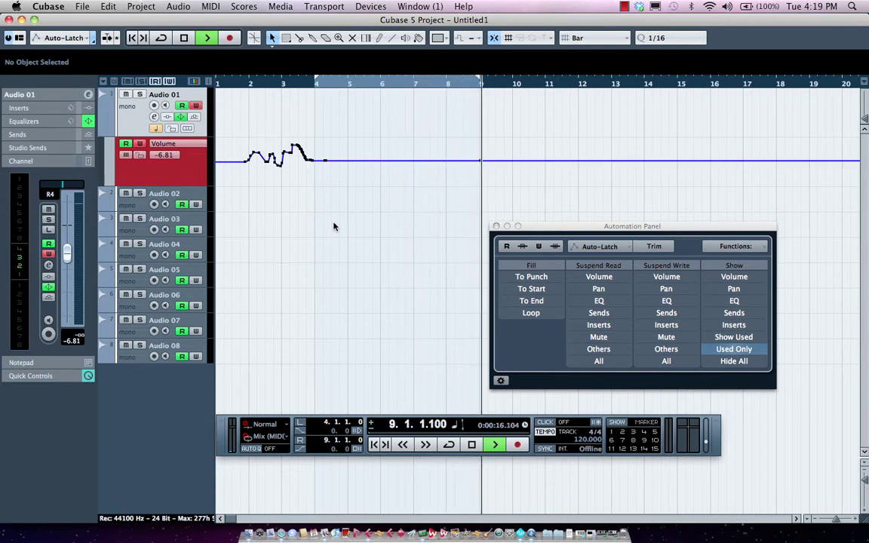
pyautogui.press('space')
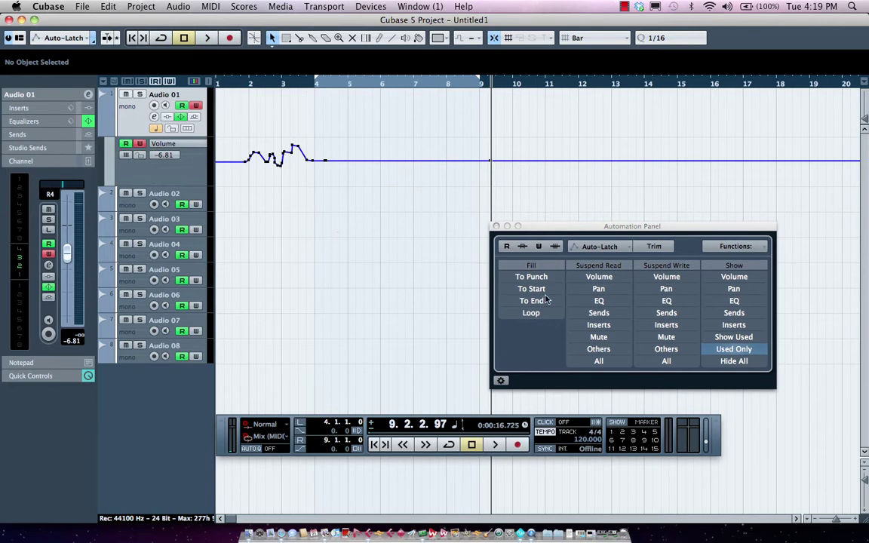
# Use Cross-Over mode from bar 3 to write a volume dip near -38 dB across bars 6–7.
pyautogui.click(599, 246)
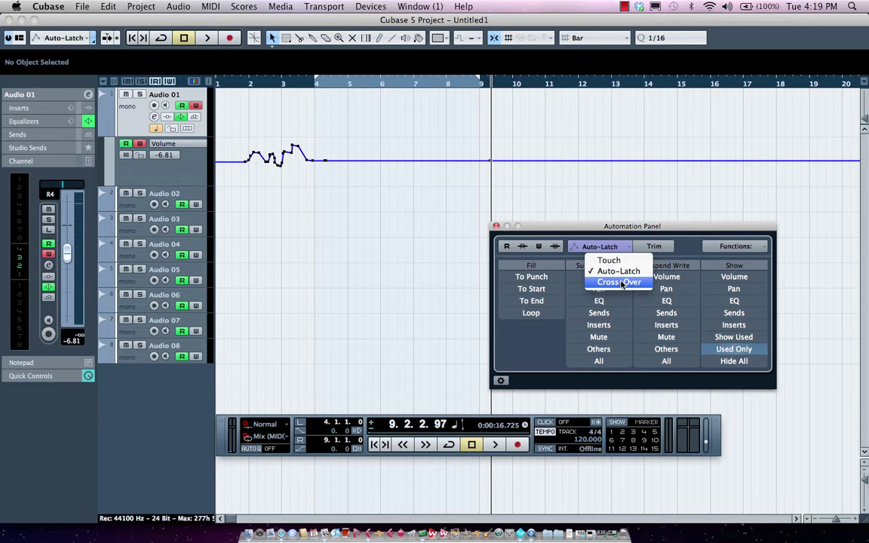
pyautogui.click(619, 282)
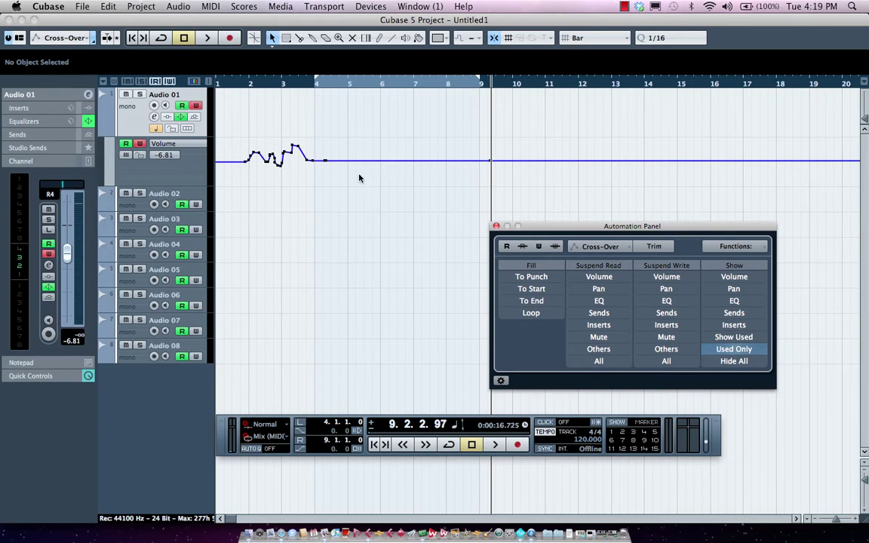
pyautogui.click(270, 91)
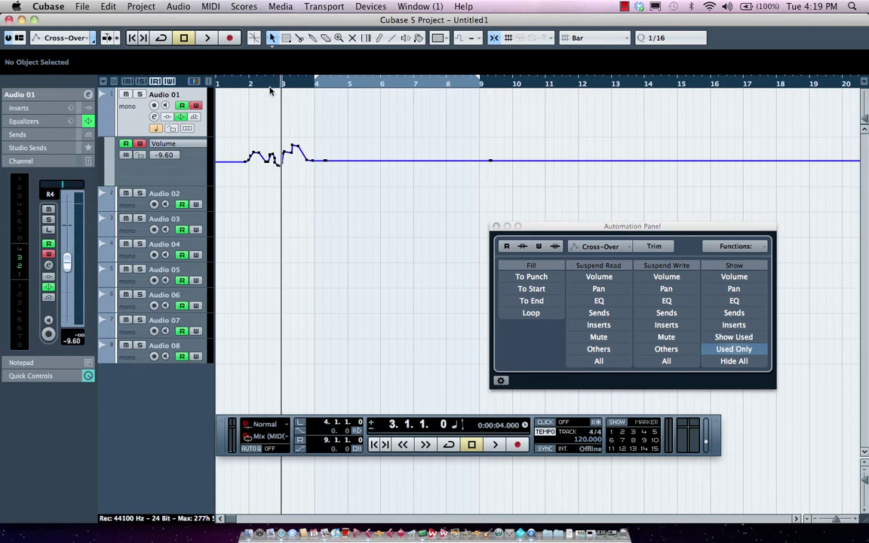
pyautogui.press('space')
pyautogui.moveTo(75, 231)
pyautogui.mouseDown()
pyautogui.moveTo(63, 279)
pyautogui.moveTo(56, 253)
pyautogui.moveTo(68, 270)
pyautogui.moveTo(61, 307)
pyautogui.moveTo(75, 261)
pyautogui.mouseUp()
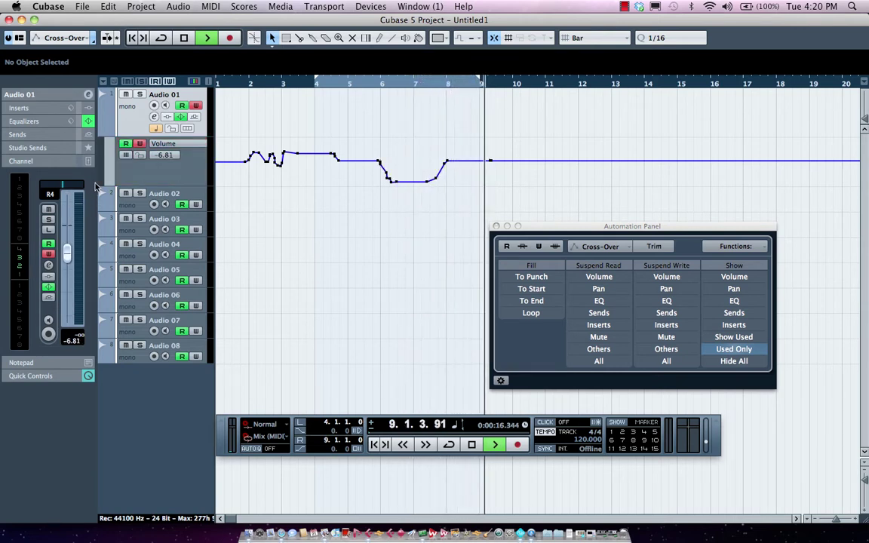
pyautogui.press('space')
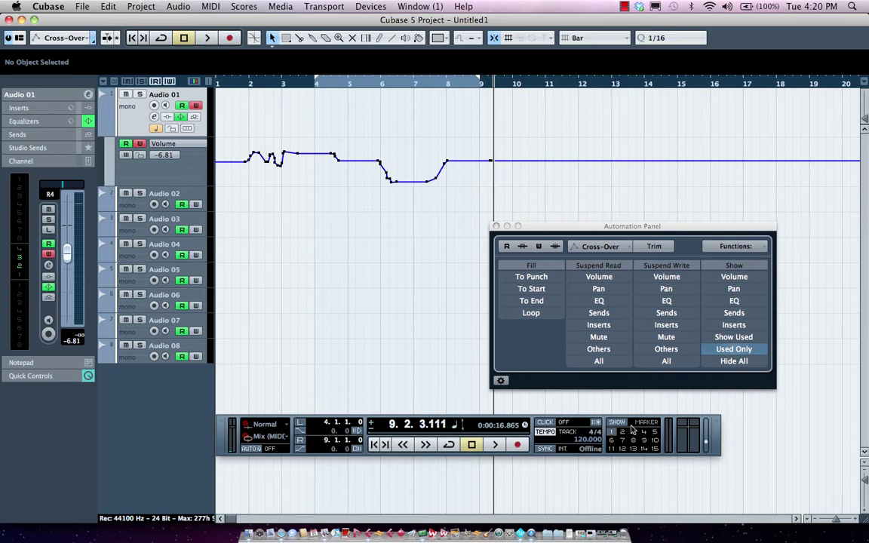
# Enable Trim and, from the project start, trim Audio 01's volume down across bars 1–5.
pyautogui.click(654, 247)
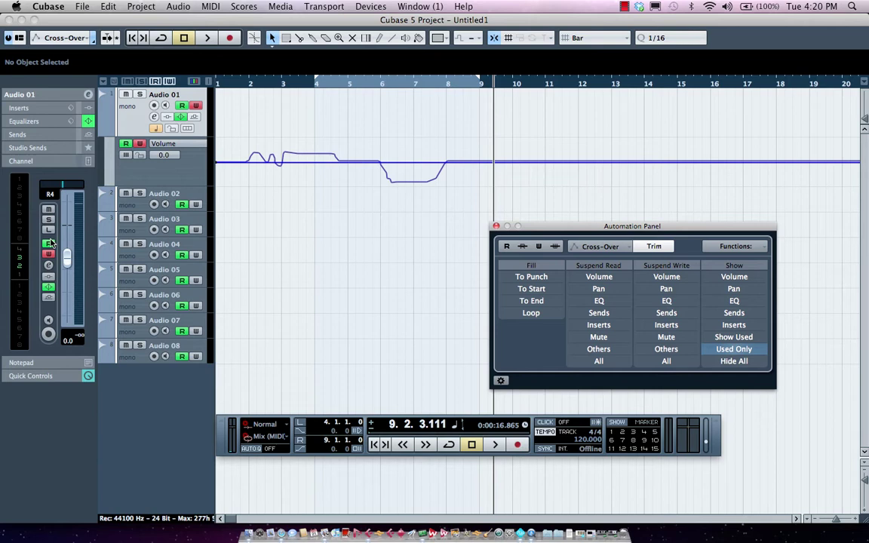
pyautogui.click(251, 84)
pyautogui.moveTo(240, 85); pyautogui.dragTo(216, 85)
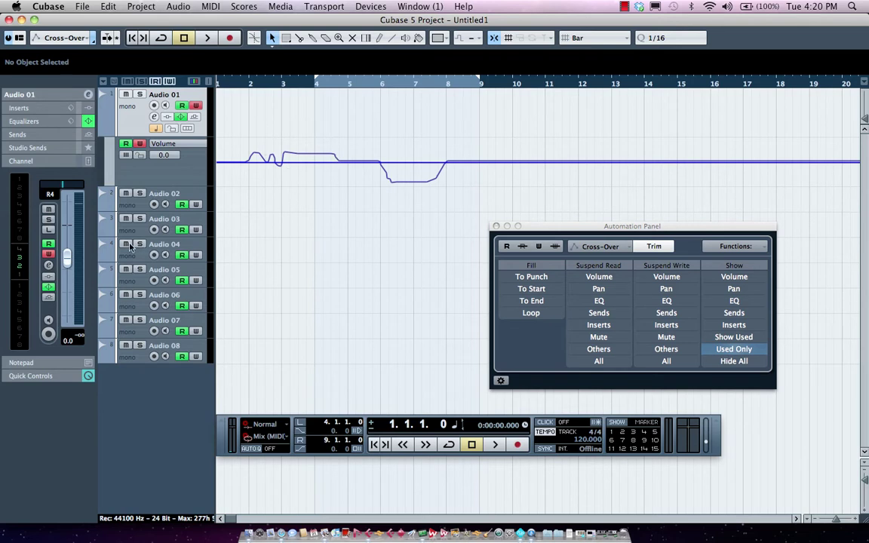
pyautogui.press('space')
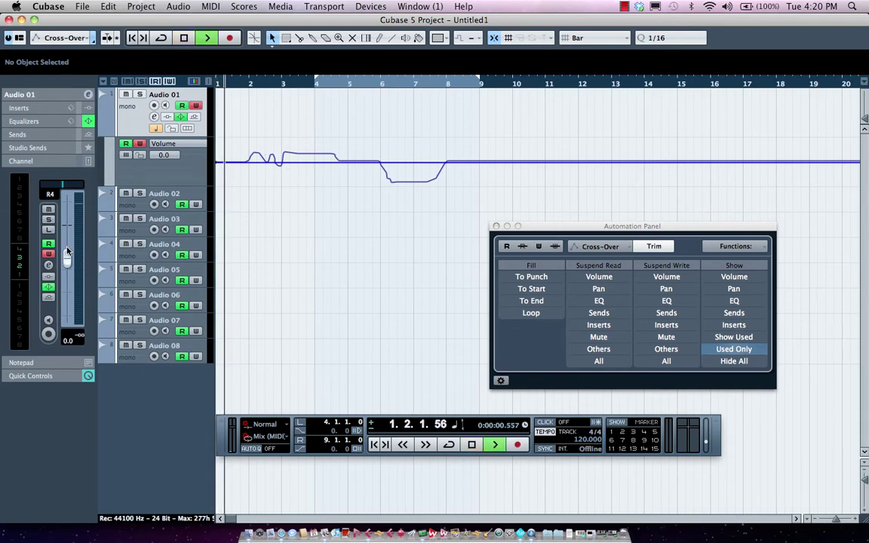
pyautogui.moveTo(64, 254)
pyautogui.mouseDown()
pyautogui.moveTo(65, 268)
pyautogui.moveTo(62, 227)
pyautogui.moveTo(75, 255)
pyautogui.moveTo(74, 237)
pyautogui.mouseUp()
pyautogui.press('space')
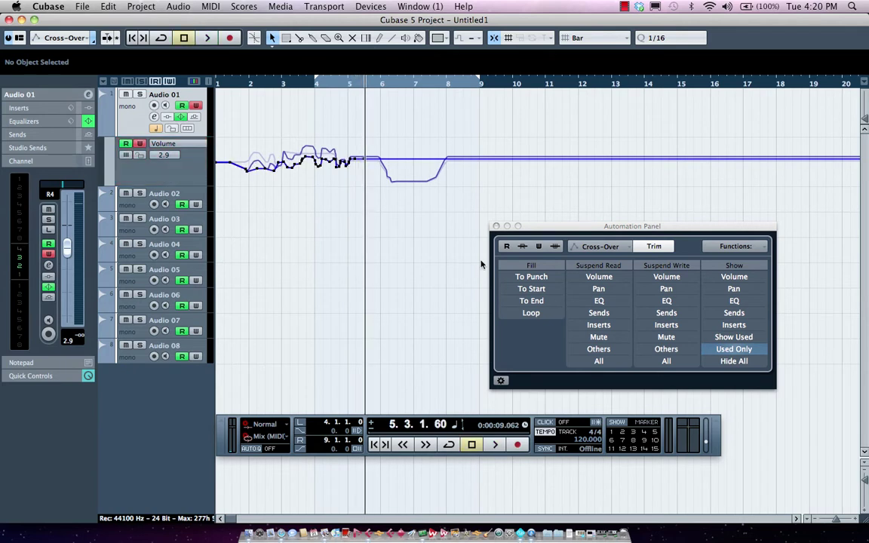
pyautogui.click(654, 248)
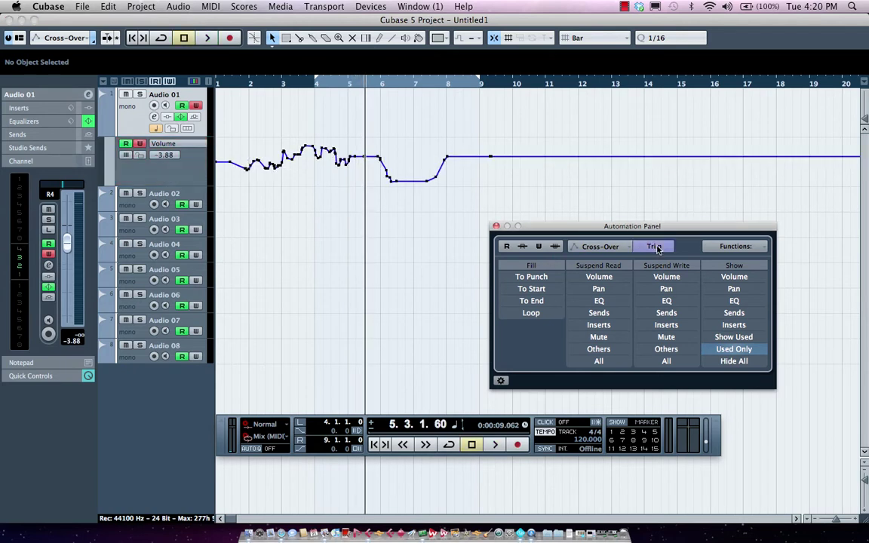
# Disable Trim, keeping Freeze Trim set to On Leaving Trim Mode in Automation Settings.
pyautogui.click(657, 249)
pyautogui.click(501, 381)
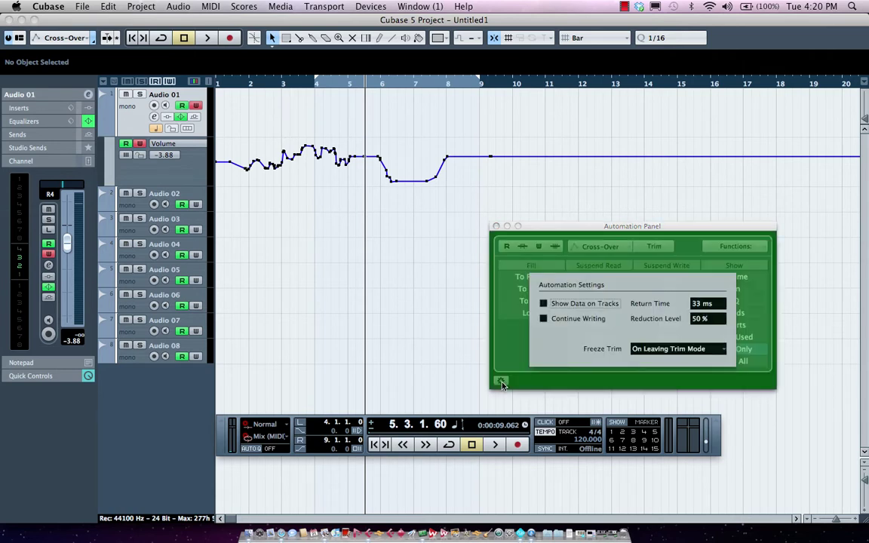
pyautogui.click(695, 351)
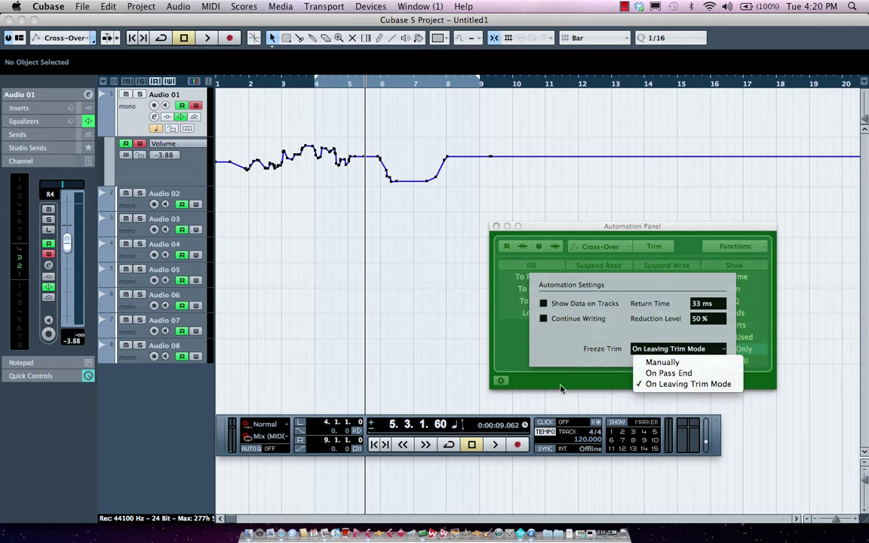
pyautogui.click(444, 320)
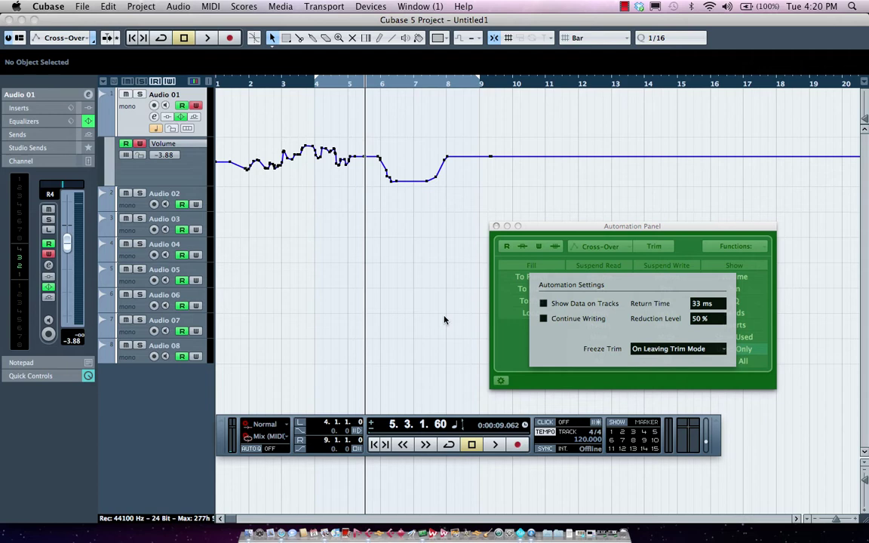
pyautogui.click(444, 321)
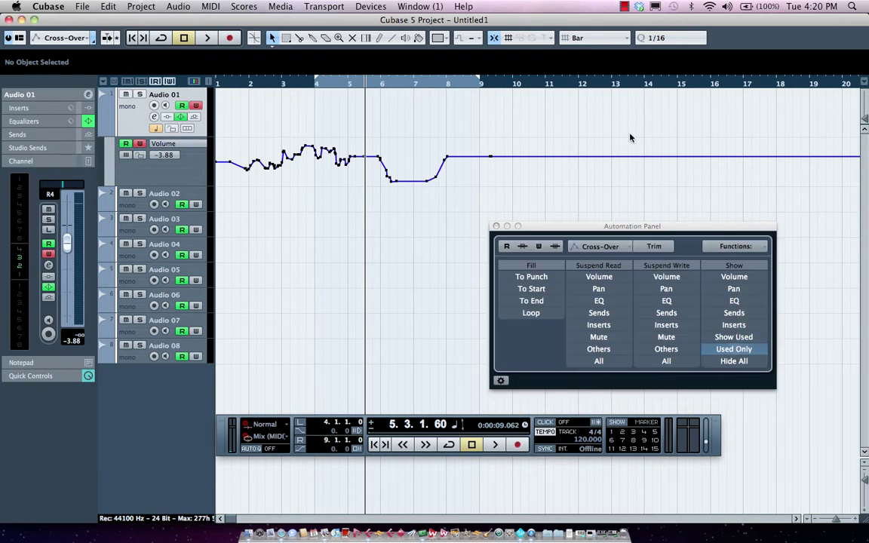
# Close the Automation Panel, select all Volume points, and lower the curve to end at -6.84 dB.
pyautogui.click(495, 227)
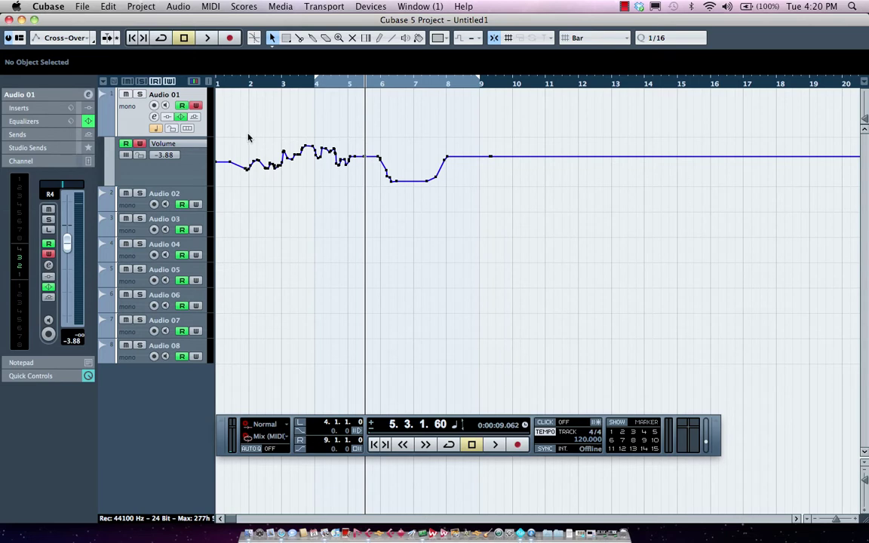
pyautogui.moveTo(248, 135); pyautogui.dragTo(508, 197)
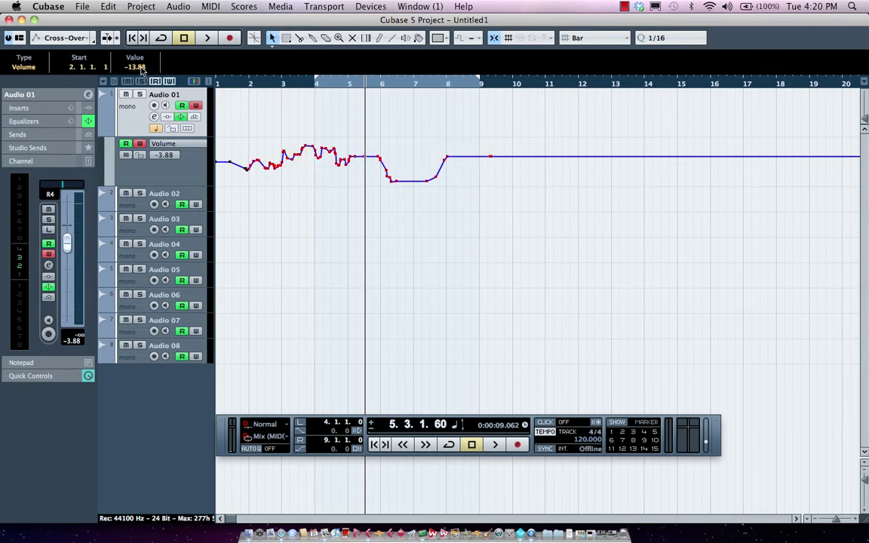
pyautogui.scroll(-5, 141, 69)
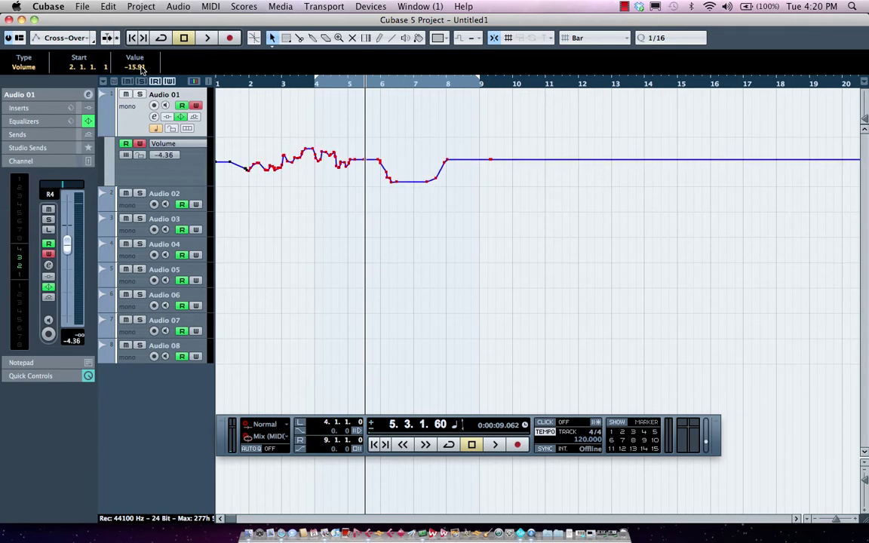
pyautogui.scroll(-8, 141, 68)
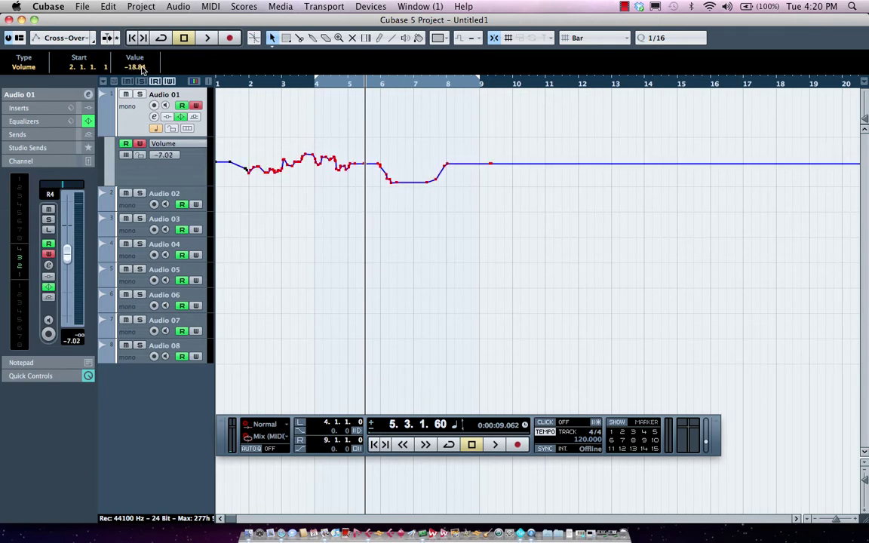
pyautogui.scroll(10, 141, 68)
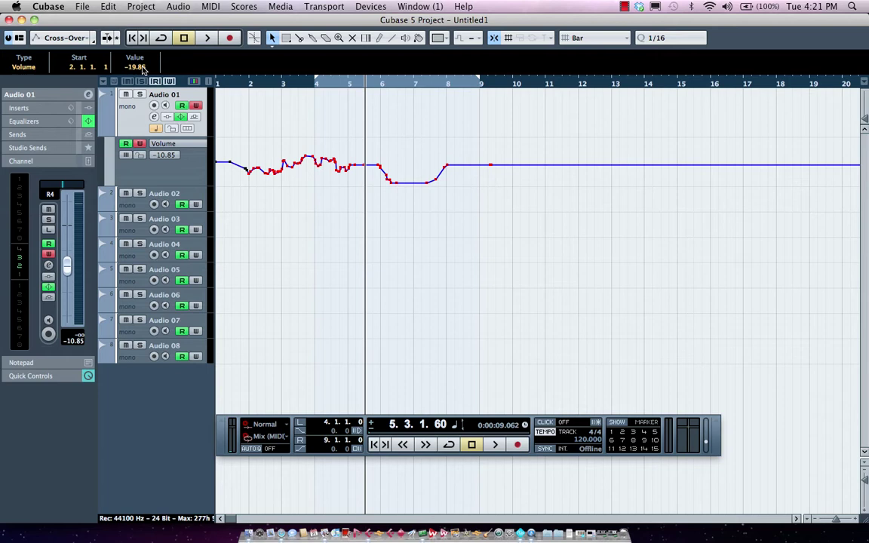
pyautogui.scroll(3, 141, 69)
pyautogui.scroll(-10, 141, 69)
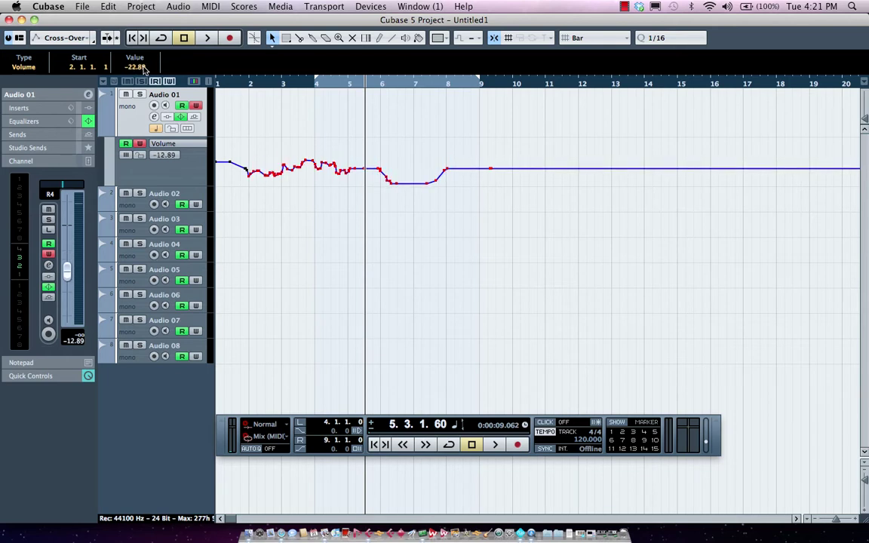
pyautogui.scroll(6, 145, 68)
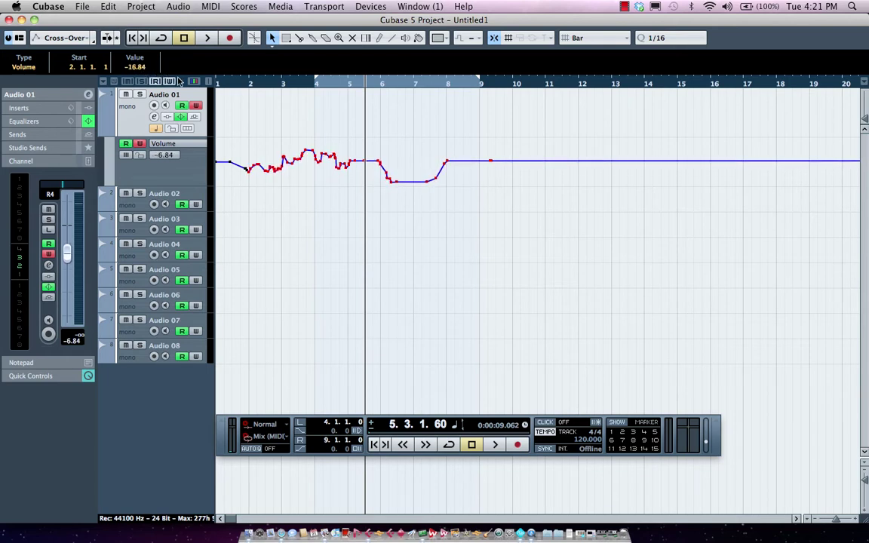
pyautogui.click(107, 7)
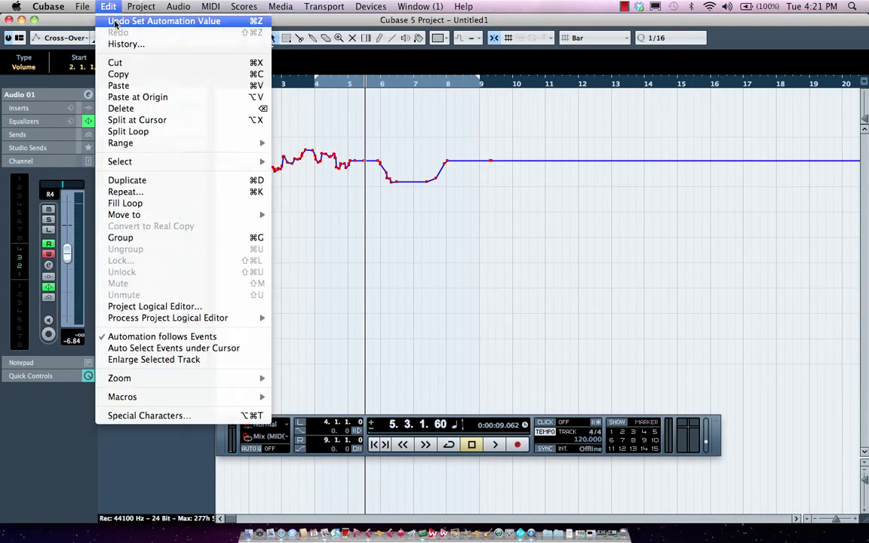
pyautogui.click(137, 76)
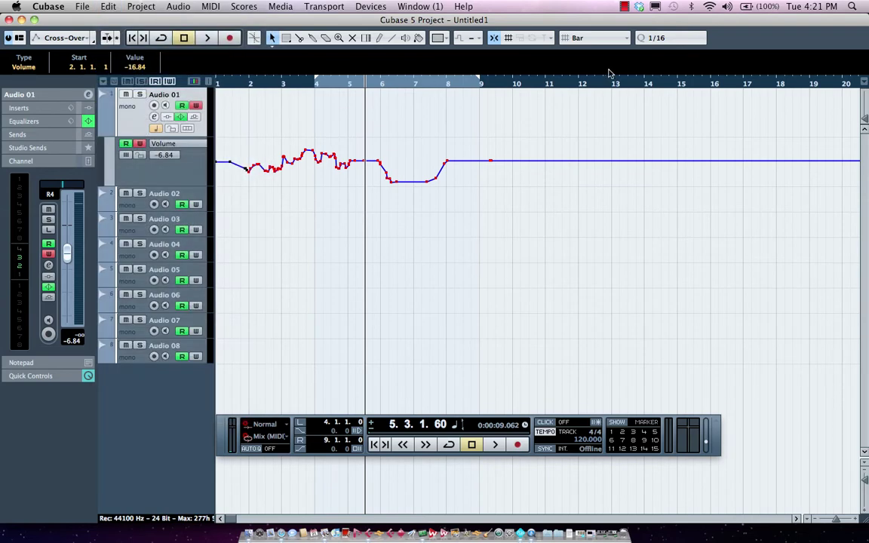
pyautogui.click(600, 89)
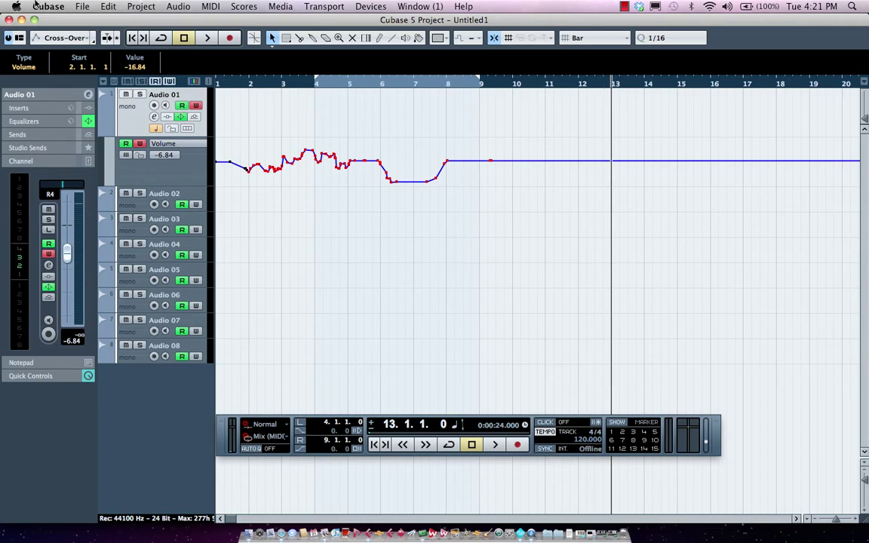
pyautogui.click(102, 6)
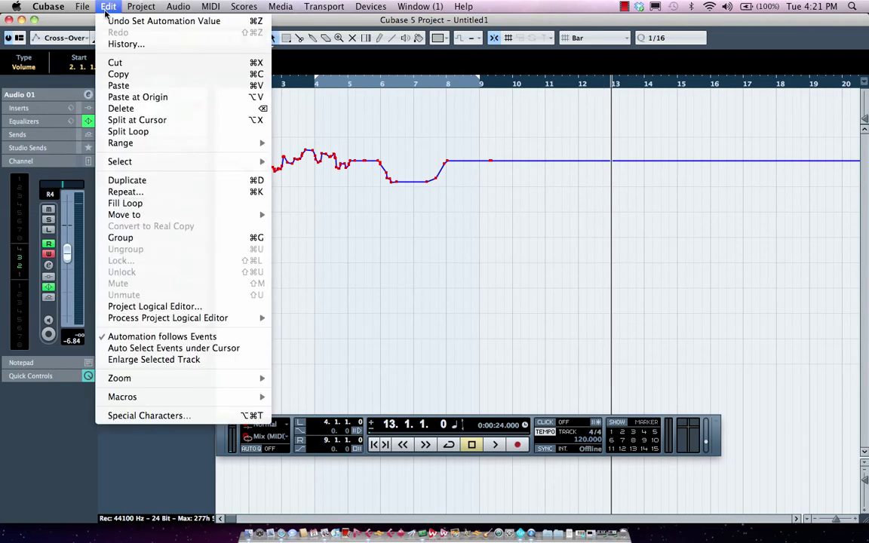
pyautogui.click(120, 85)
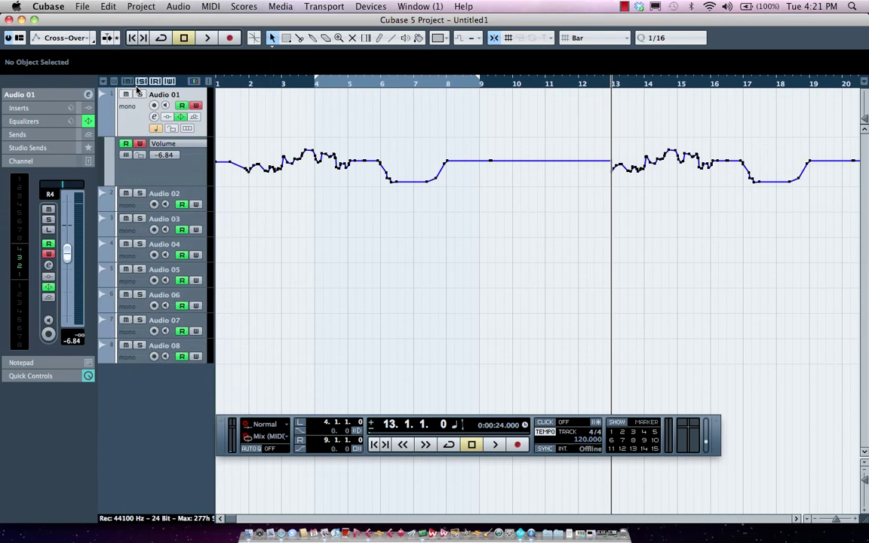
pyautogui.press('super+z')
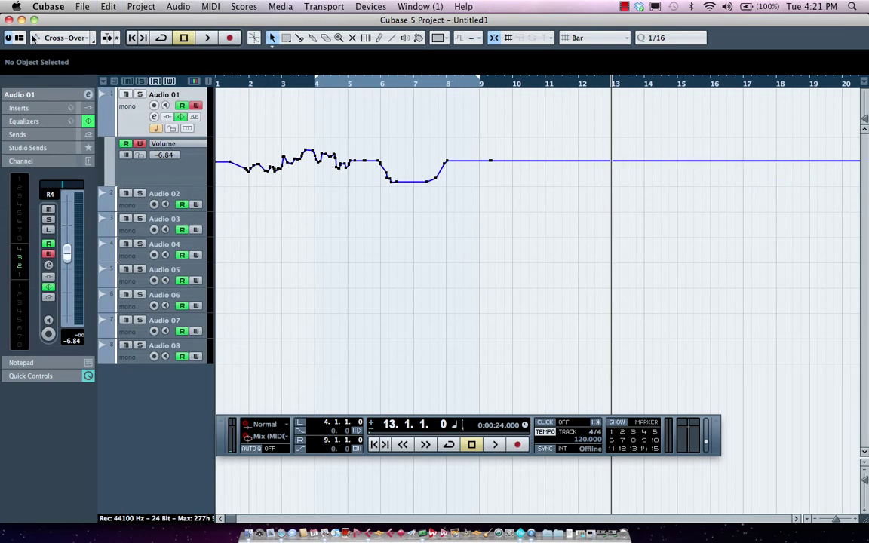
# From bar 5, write Audio 01's volume with Fill To Punch, holding -16.20 dB from about bar 7.
pyautogui.click(33, 38)
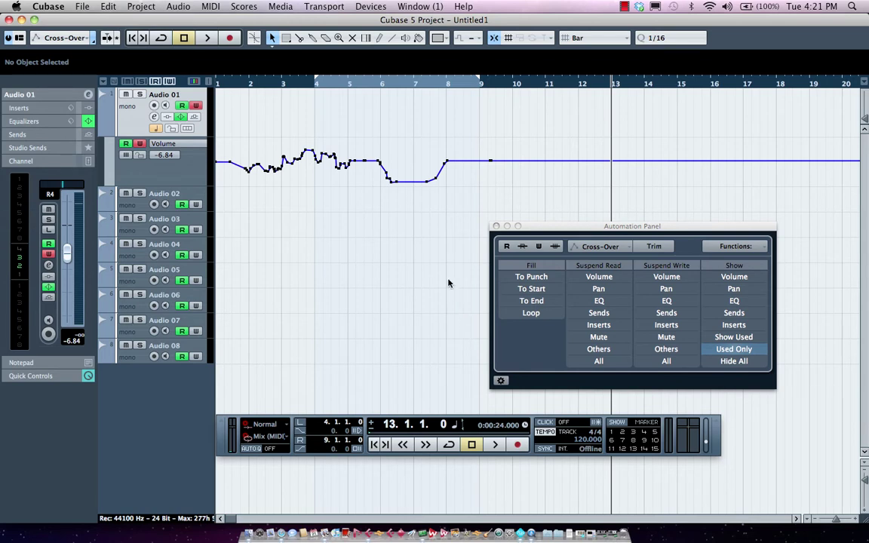
pyautogui.click(347, 83)
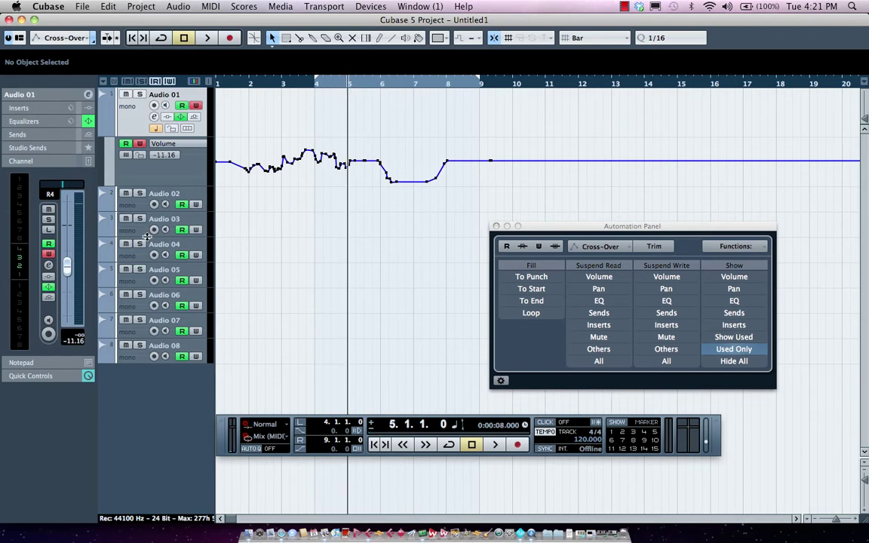
pyautogui.press('space')
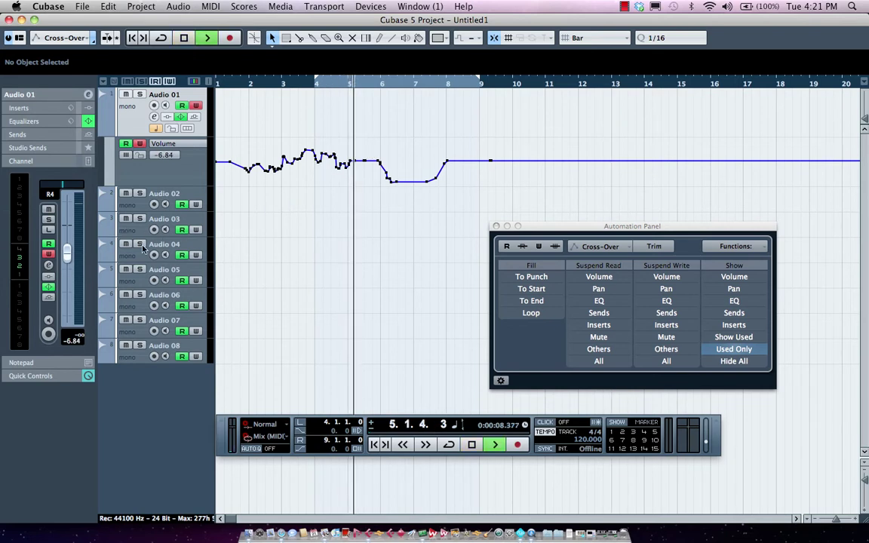
pyautogui.click(522, 281)
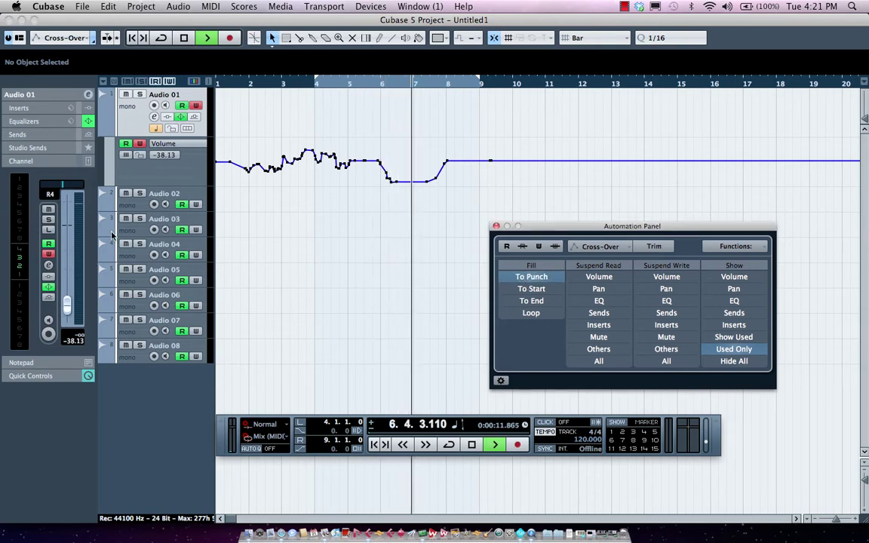
pyautogui.moveTo(67, 304)
pyautogui.mouseDown()
pyautogui.moveTo(67, 215)
pyautogui.moveTo(68, 265)
pyautogui.moveTo(72, 240)
pyautogui.moveTo(78, 277)
pyautogui.moveTo(75, 227)
pyautogui.moveTo(89, 282)
pyautogui.mouseUp()
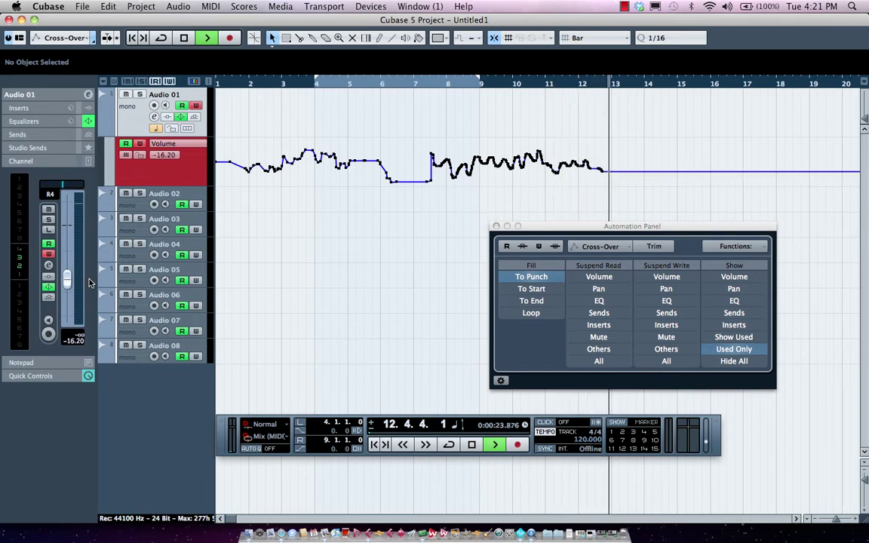
pyautogui.press('space')
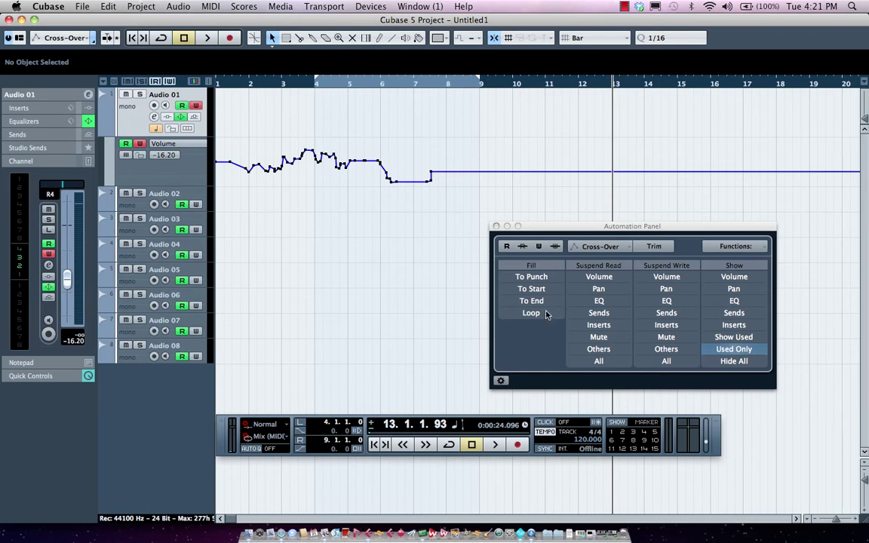
# Write an Audio 01 volume pass with Fill To Start, then undo it.
pyautogui.click(541, 288)
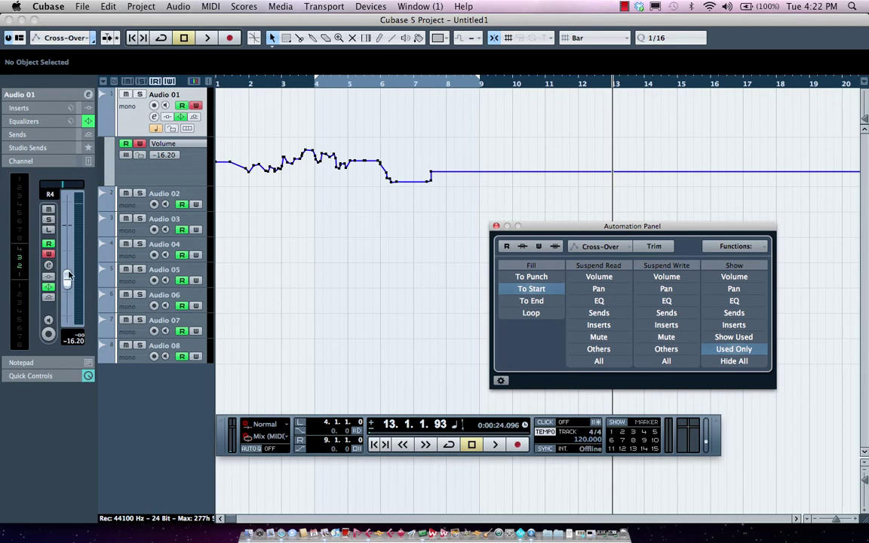
pyautogui.press('space')
pyautogui.moveTo(67, 276)
pyautogui.mouseDown()
pyautogui.moveTo(66, 240)
pyautogui.moveTo(67, 263)
pyautogui.moveTo(65, 249)
pyautogui.moveTo(86, 251)
pyautogui.moveTo(90, 220)
pyautogui.moveTo(96, 235)
pyautogui.mouseUp()
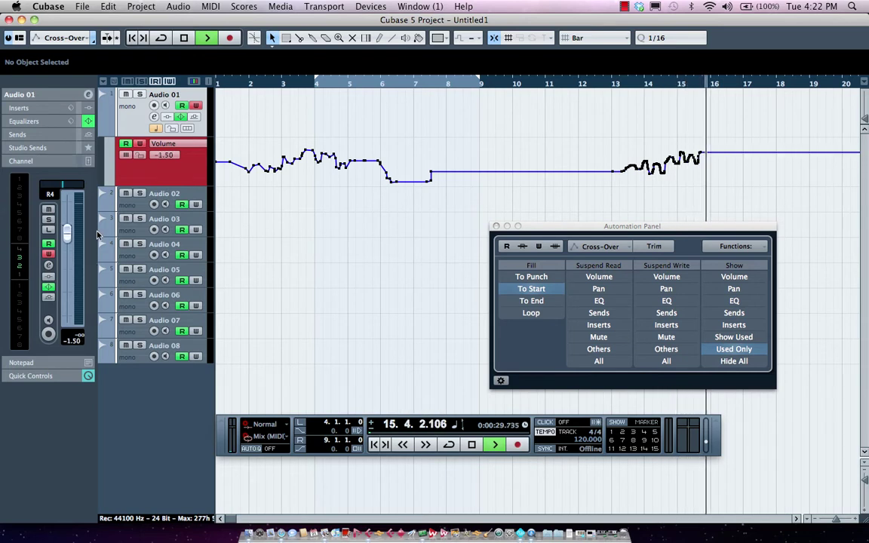
pyautogui.press('space')
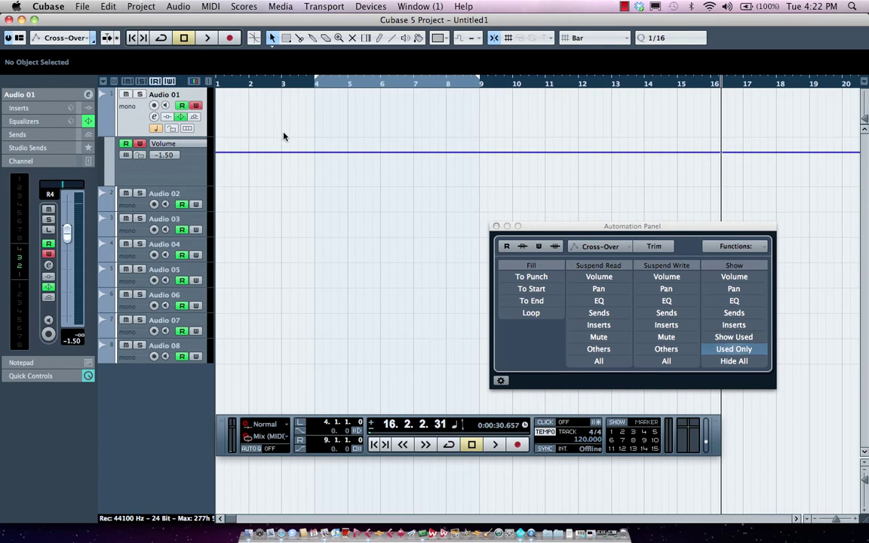
pyautogui.press('super+z')
# With Fill To End on, rewrite Audio 01 volume from bar 2, holding -16.49 to the end.
pyautogui.click(531, 301)
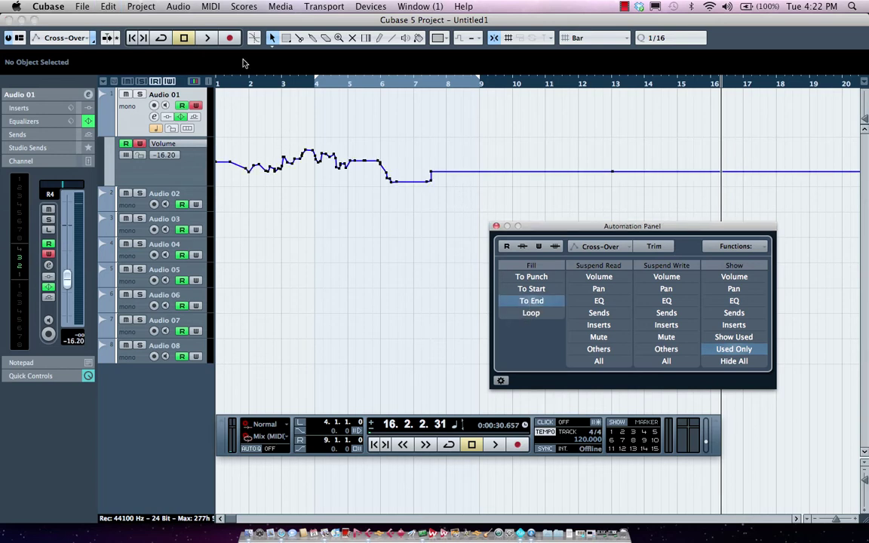
pyautogui.click(260, 84)
pyautogui.press('space')
pyautogui.moveTo(66, 279)
pyautogui.mouseDown()
pyautogui.moveTo(67, 249)
pyautogui.moveTo(73, 270)
pyautogui.moveTo(73, 250)
pyautogui.moveTo(72, 284)
pyautogui.mouseUp()
pyautogui.press('space')
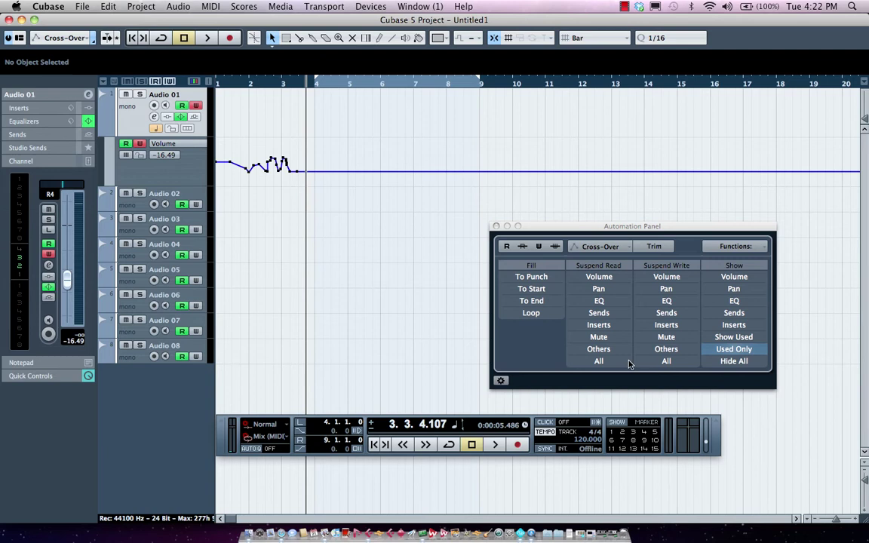
# With Fill Loop on, write an Audio 01 volume pass that raises the level after bar 4.
pyautogui.click(542, 315)
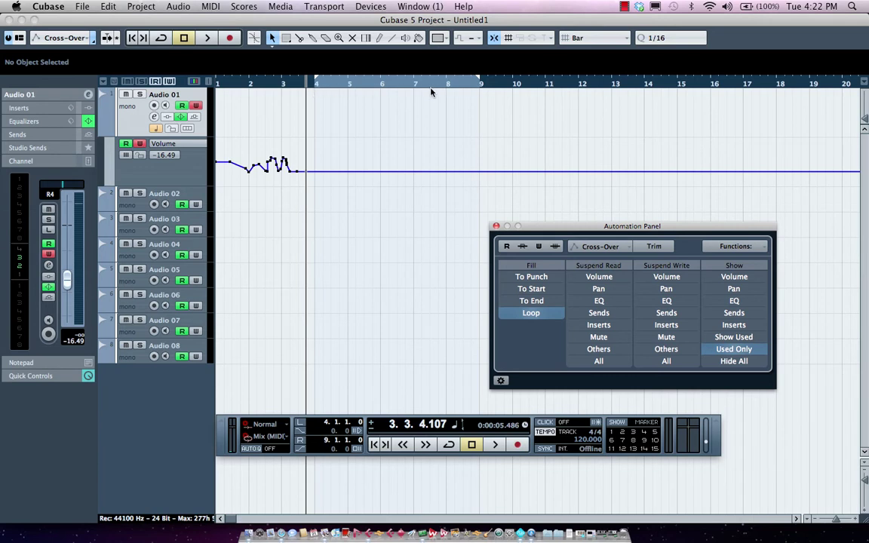
pyautogui.press('space')
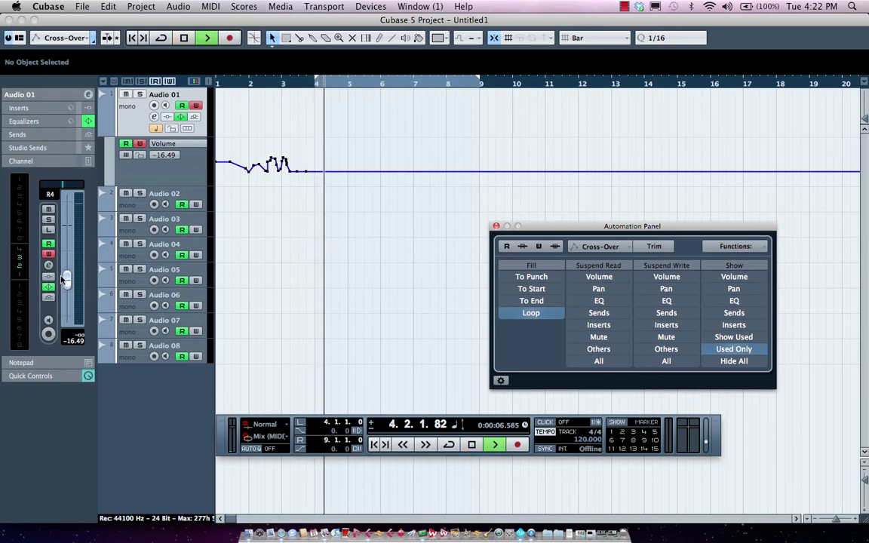
pyautogui.moveTo(66, 277)
pyautogui.mouseDown()
pyautogui.moveTo(73, 227)
pyautogui.moveTo(76, 237)
pyautogui.mouseUp()
pyautogui.press('space')
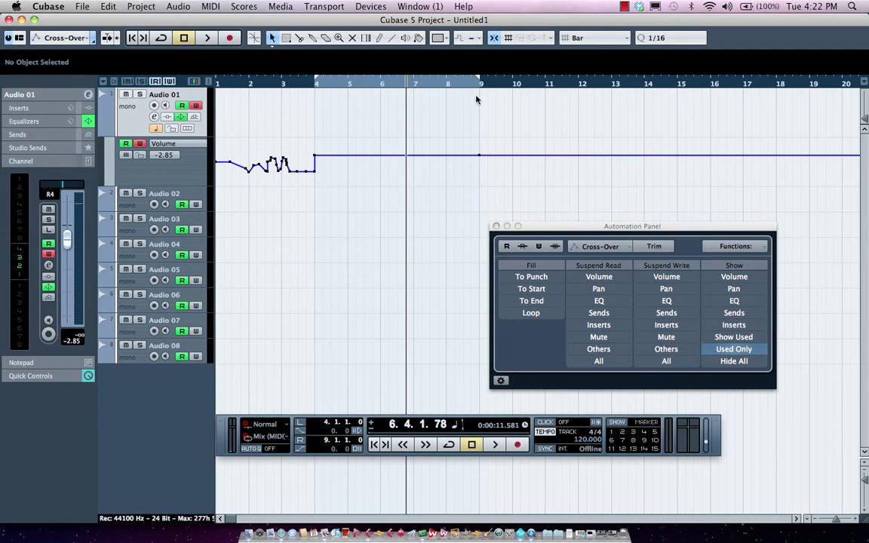
# With Fill To End on, push Audio 01 volume to 3.22 through the end.
pyautogui.click(550, 304)
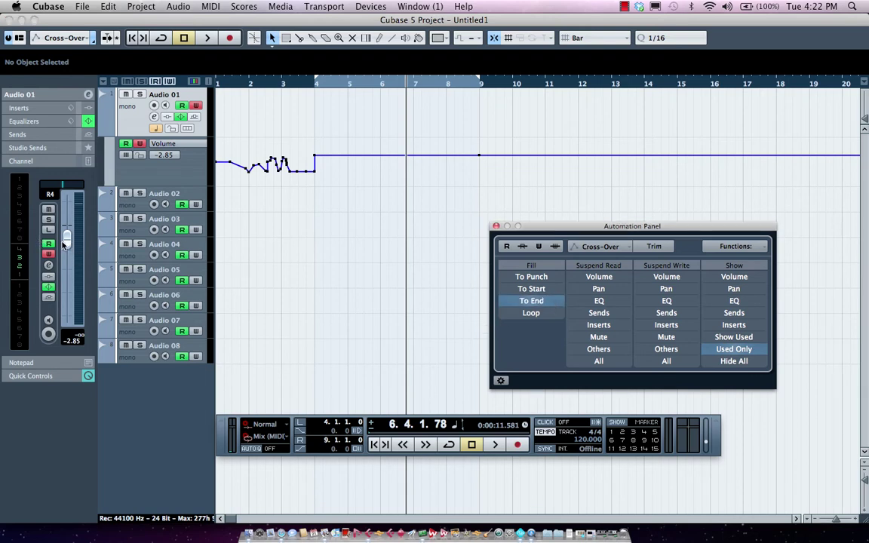
pyautogui.press('space')
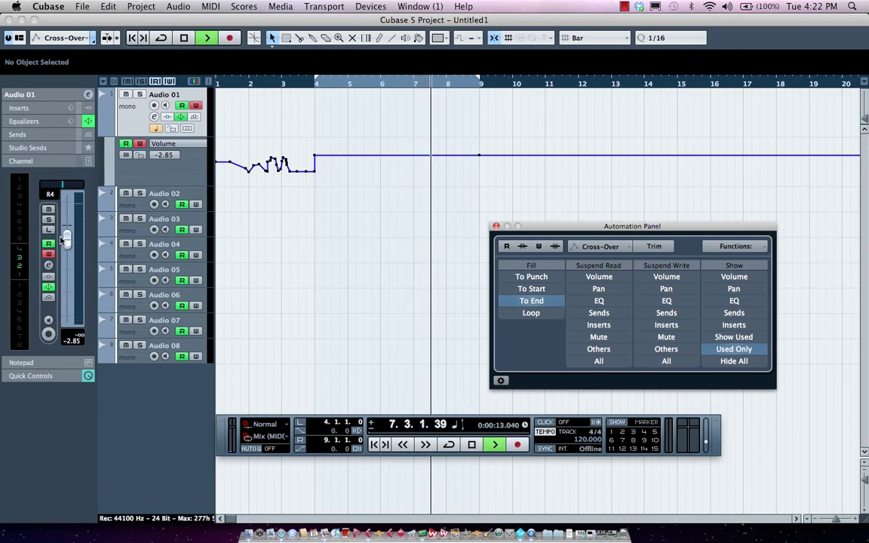
pyautogui.moveTo(61, 240); pyautogui.dragTo(74, 219)
pyautogui.press('space')
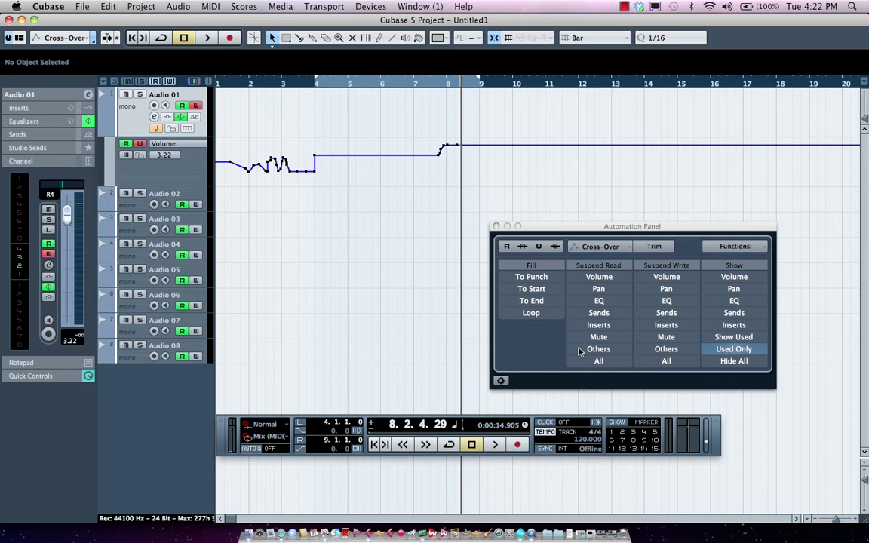
# With Fill To Start on, write Audio 01 volume passes at -5.18, then -2.42.
pyautogui.click(547, 290)
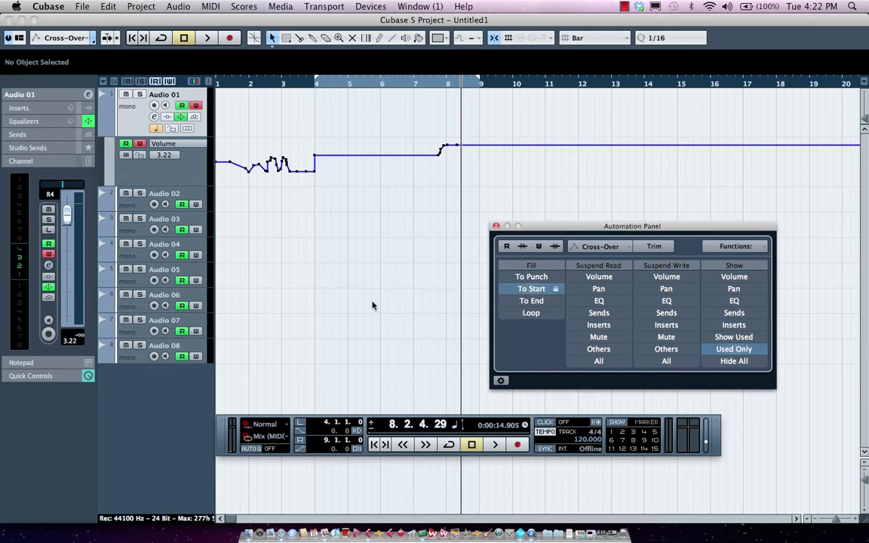
pyautogui.press('space')
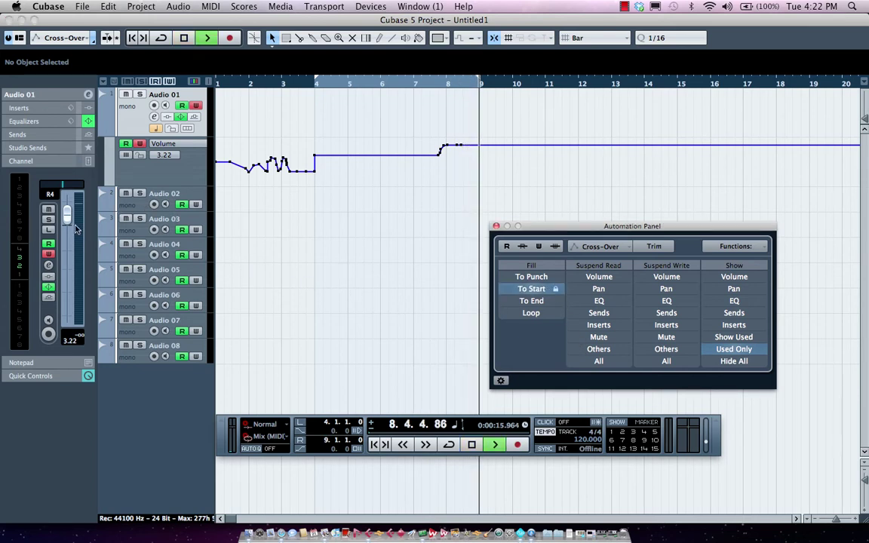
pyautogui.moveTo(68, 215); pyautogui.dragTo(66, 247)
pyautogui.press('space')
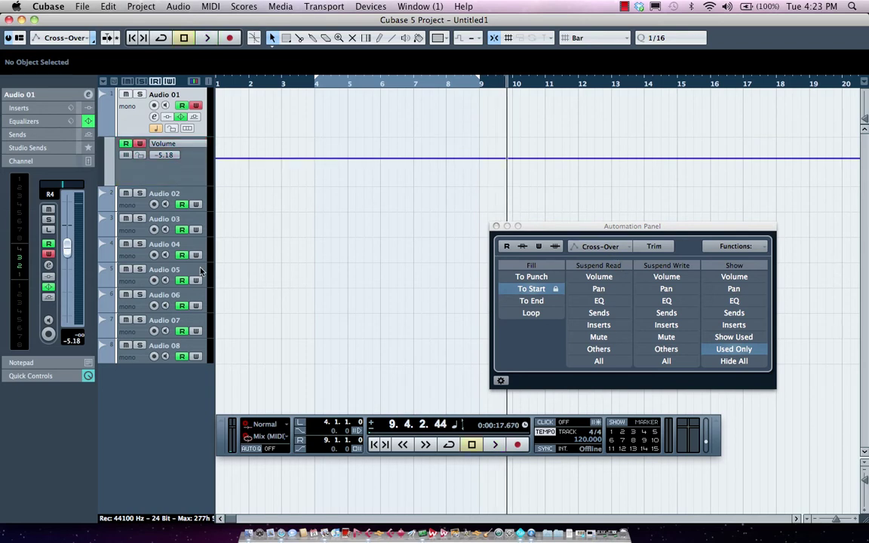
pyautogui.press('space')
pyautogui.moveTo(67, 247); pyautogui.dragTo(68, 237)
pyautogui.press('space')
# Fill the loop range with Audio 01 volume at 5.57, then turn the fill option off.
pyautogui.click(538, 314)
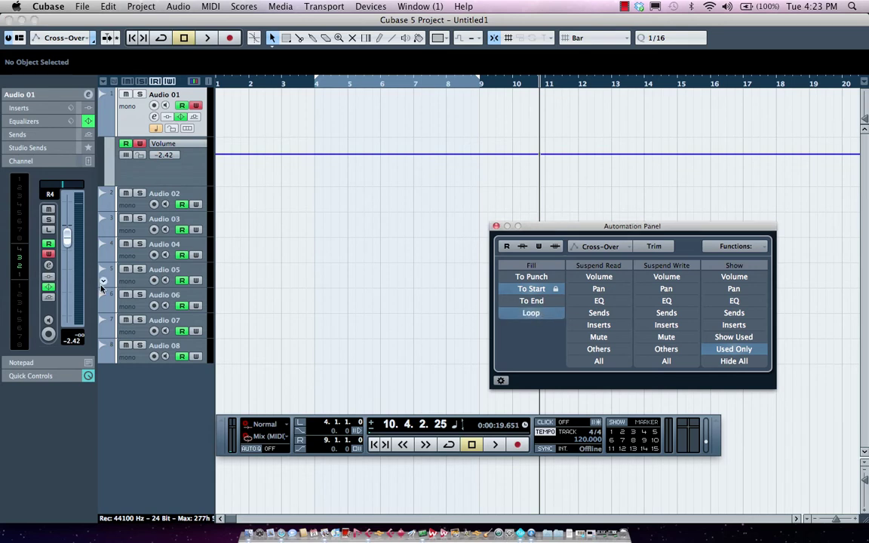
pyautogui.press('space')
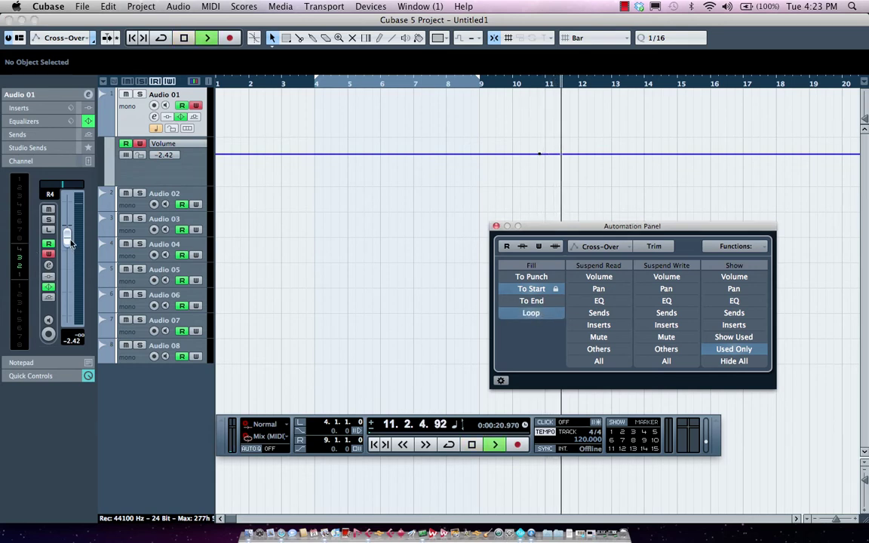
pyautogui.moveTo(67, 237); pyautogui.dragTo(75, 209)
pyautogui.press('space')
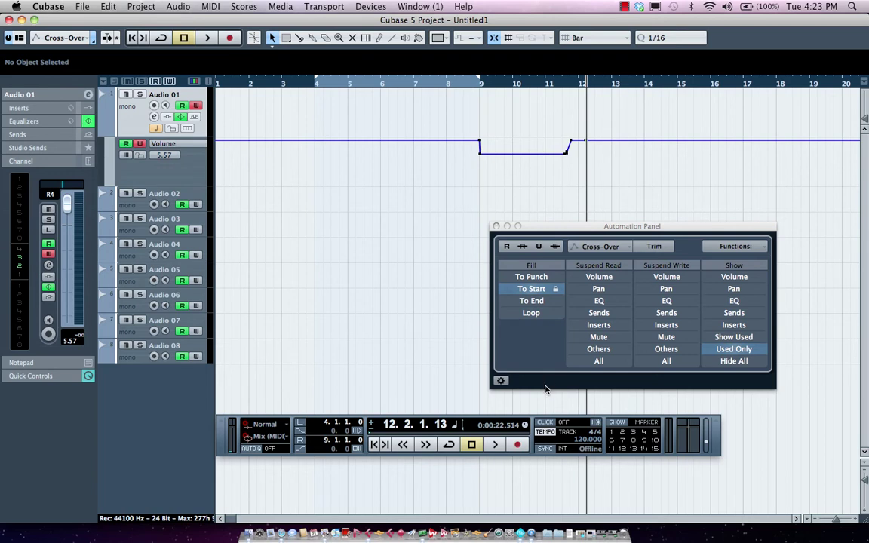
pyautogui.click(556, 291)
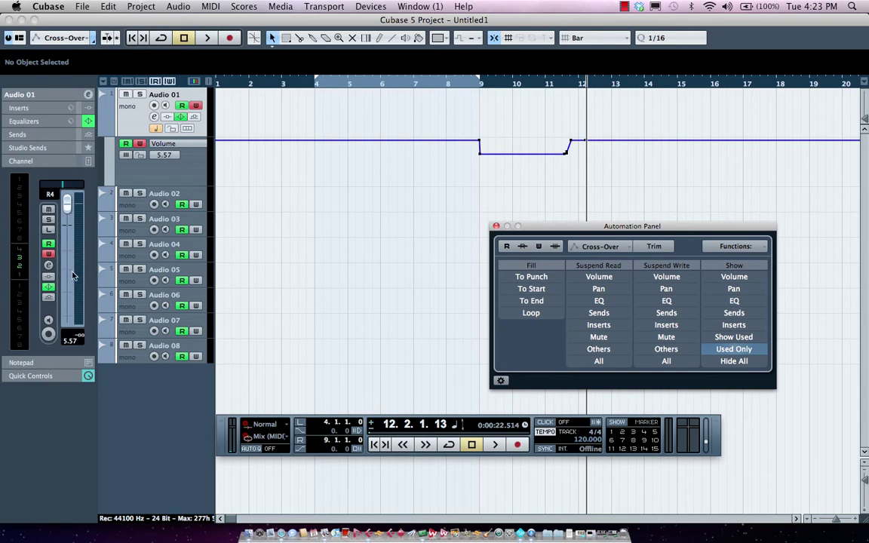
# In Audio 01's channel settings, switch off EQ bands 2 and 3, then return to bar 4.
pyautogui.click(48, 267)
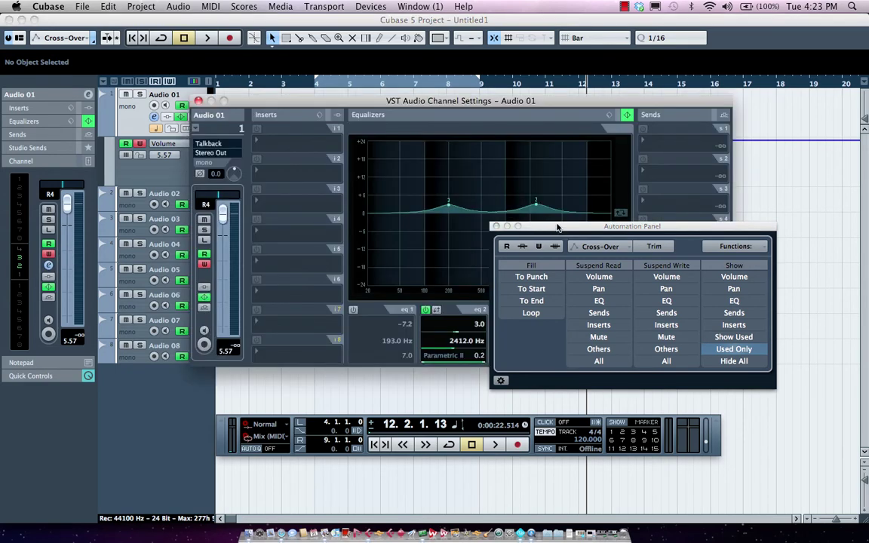
pyautogui.moveTo(557, 227); pyautogui.dragTo(512, 353)
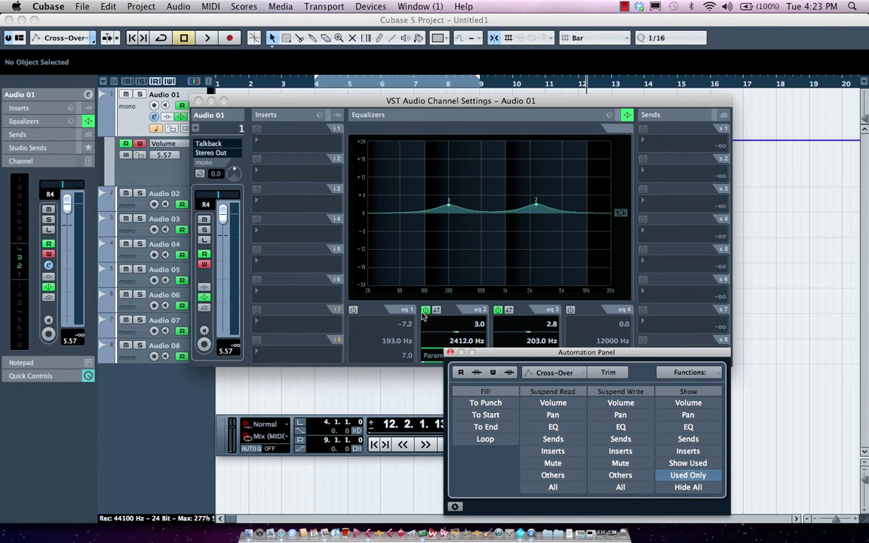
pyautogui.click(425, 310)
pyautogui.click(498, 311)
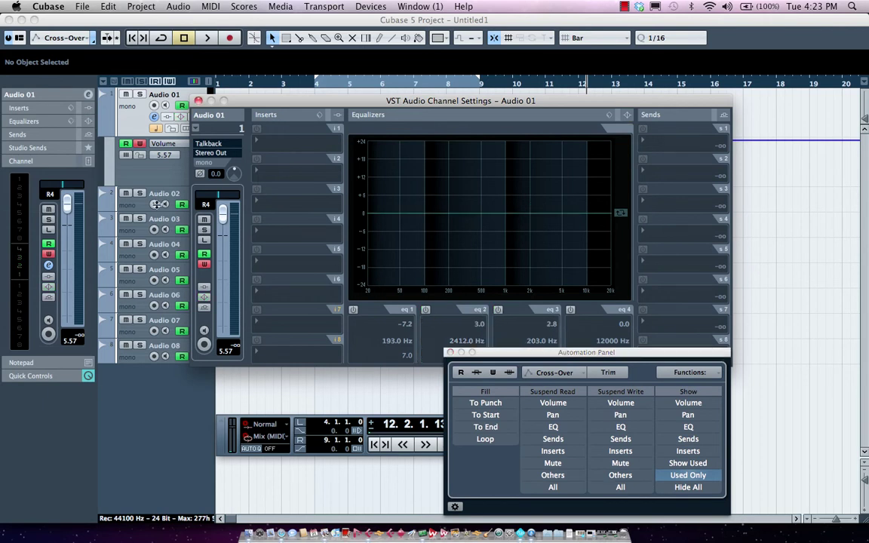
pyautogui.click(314, 85)
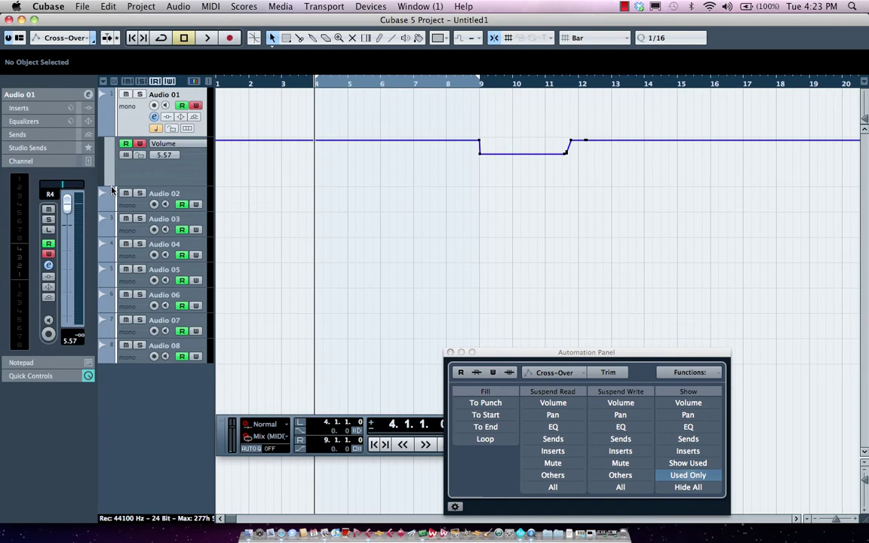
pyautogui.click(48, 267)
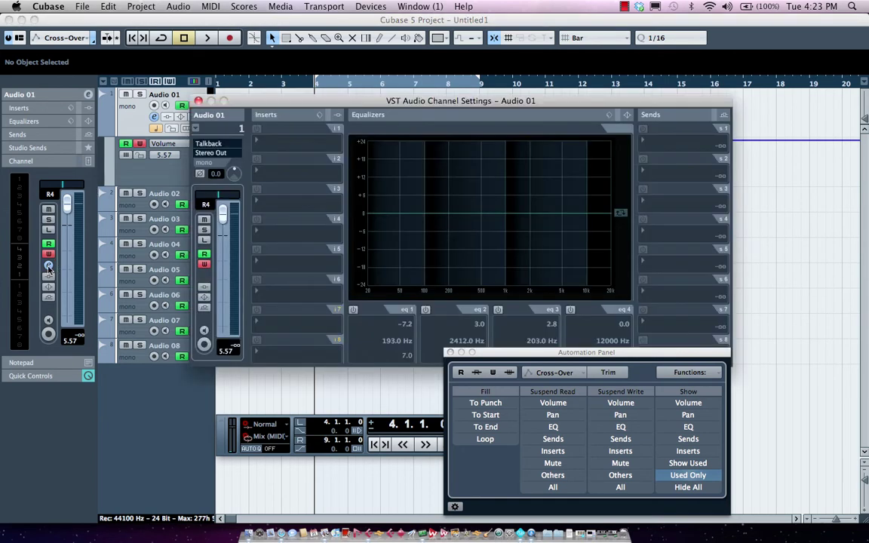
# During playback, lower Audio 01 volume, dip the EQ around 276 Hz and boost near 9.3 kHz.
pyautogui.press('space')
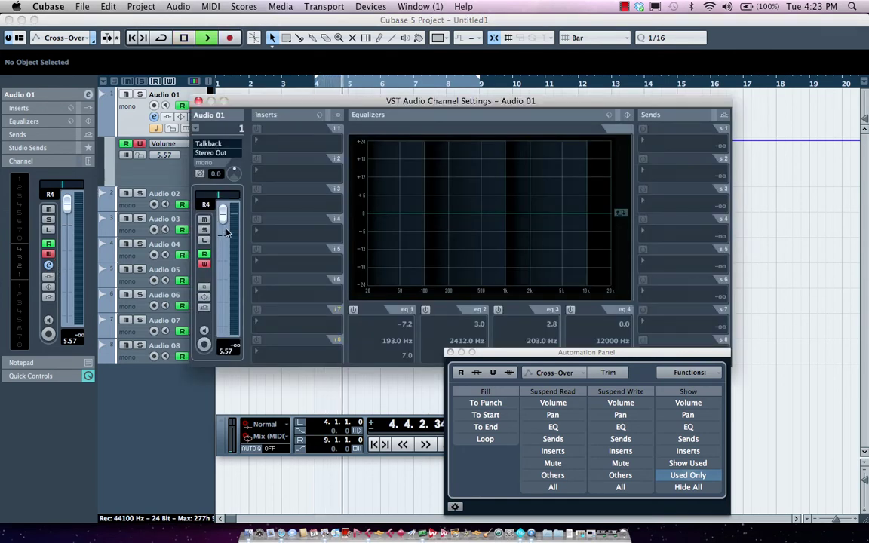
pyautogui.moveTo(230, 219)
pyautogui.mouseDown()
pyautogui.moveTo(225, 270)
pyautogui.moveTo(225, 199)
pyautogui.mouseUp()
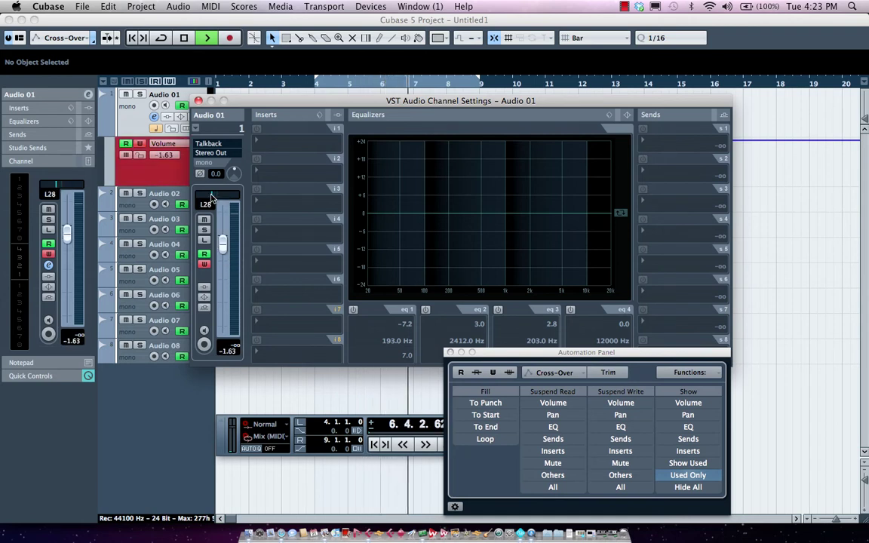
pyautogui.moveTo(475, 217); pyautogui.dragTo(458, 235)
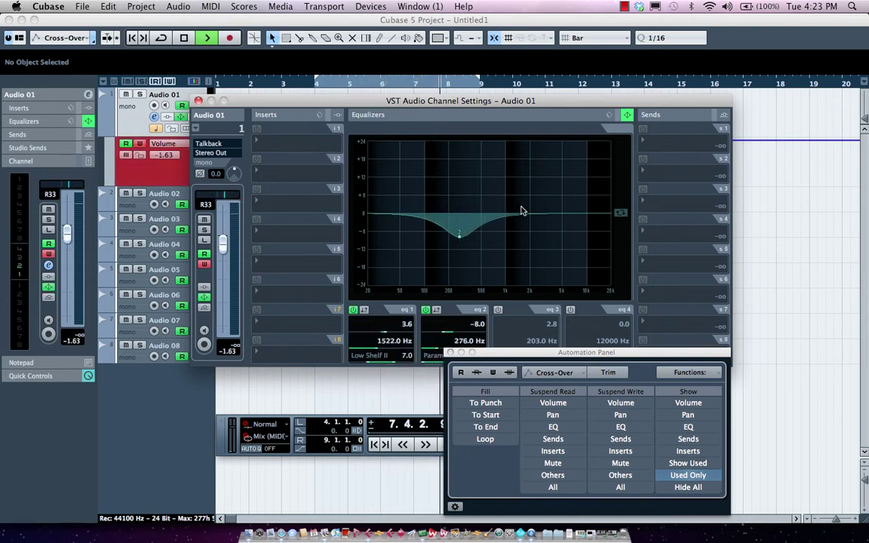
pyautogui.moveTo(532, 212); pyautogui.dragTo(585, 185)
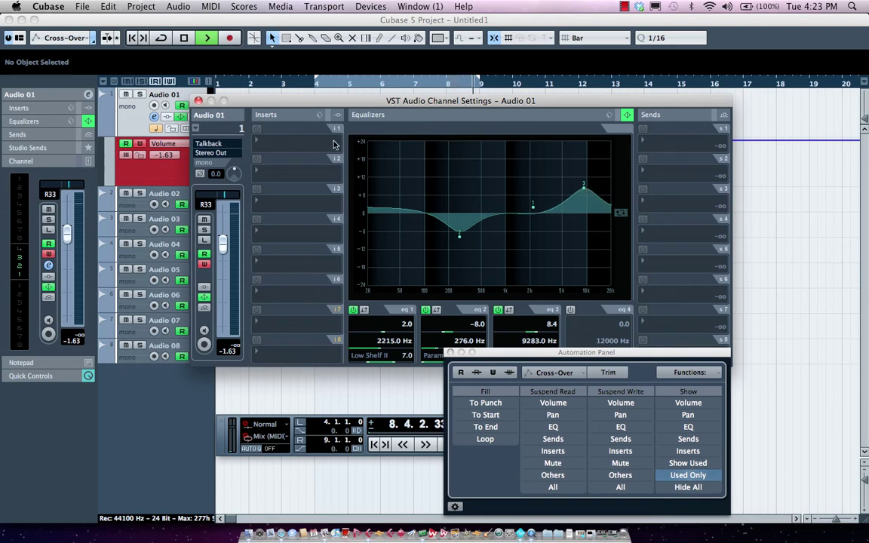
# Load DaTube in insert 1 with Drive at 61%, then reshape EQ bands 3 and 4 near 648 Hz.
pyautogui.click(301, 140)
pyautogui.moveTo(317, 180)
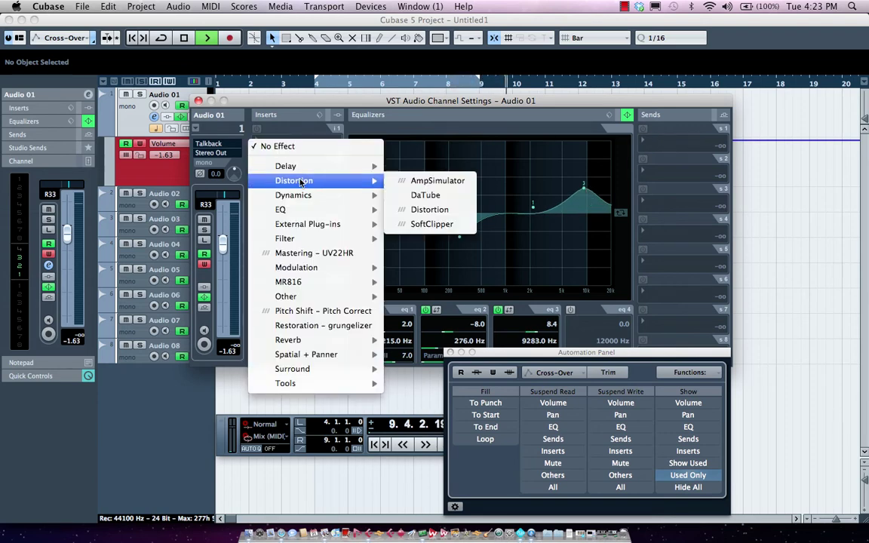
pyautogui.click(421, 195)
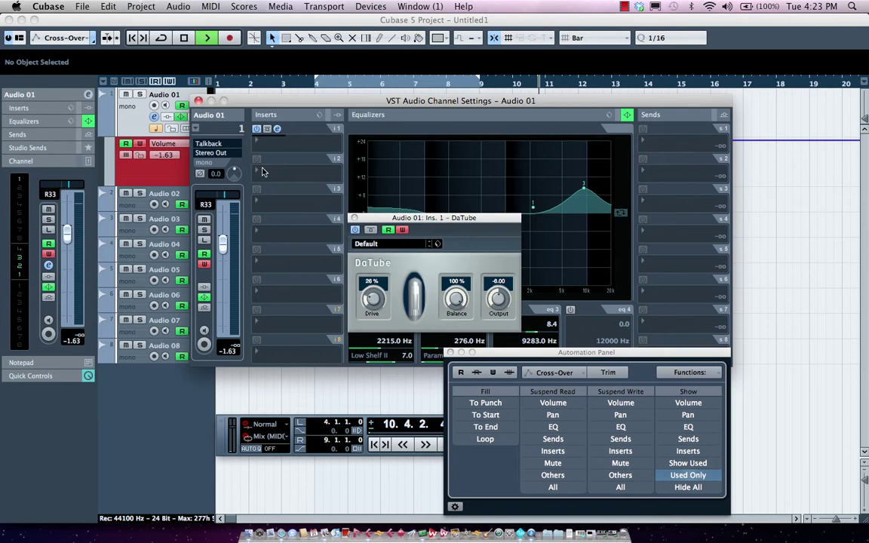
pyautogui.moveTo(372, 298); pyautogui.dragTo(349, 196)
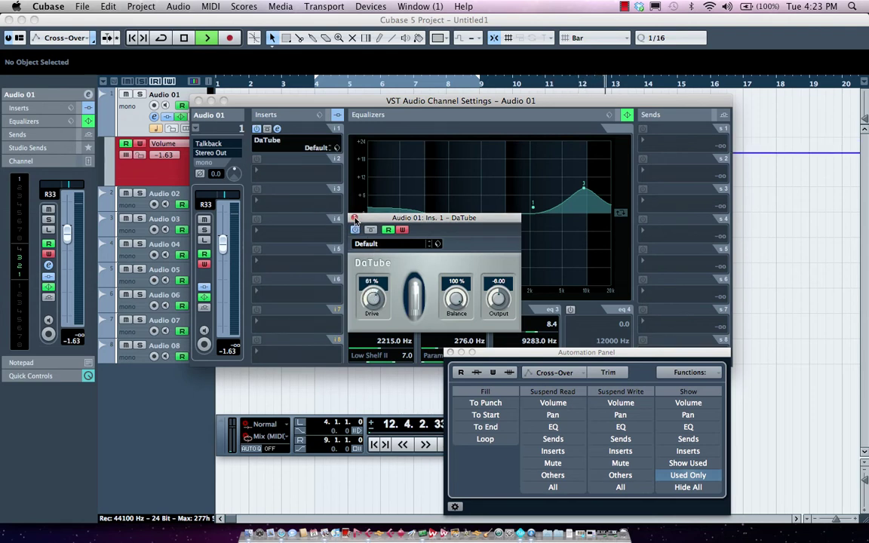
pyautogui.click(355, 218)
pyautogui.moveTo(583, 185); pyautogui.dragTo(540, 194)
pyautogui.moveTo(483, 211)
pyautogui.mouseDown()
pyautogui.moveTo(442, 237)
pyautogui.moveTo(489, 214)
pyautogui.mouseUp()
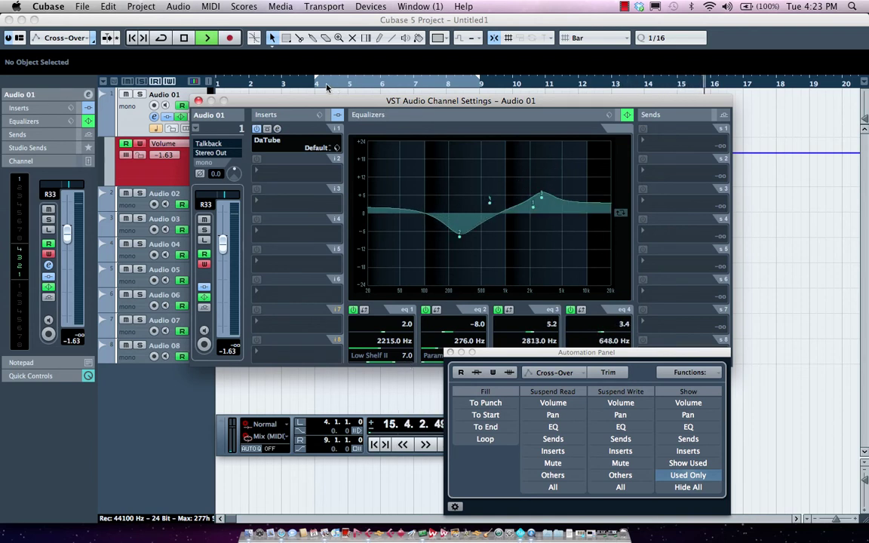
# Rewind toward bar 4 and ride Audio 01 volume down to -3.00 dB during playback, then stop.
pyautogui.click(402, 445)
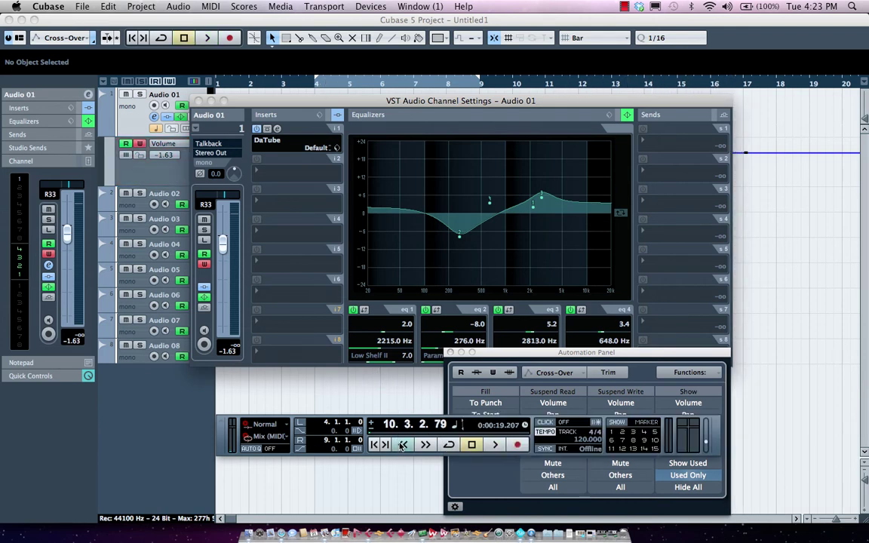
pyautogui.moveTo(401, 445); pyautogui.dragTo(402, 444)
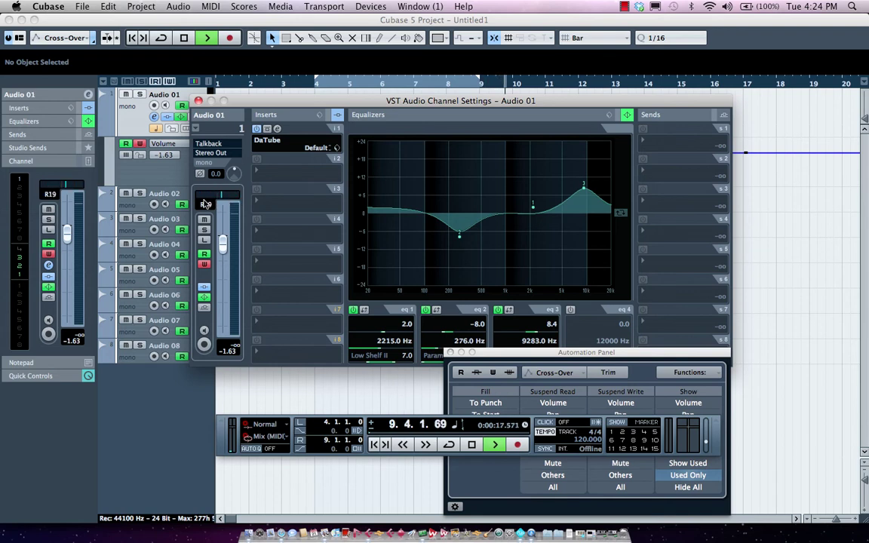
pyautogui.moveTo(226, 230); pyautogui.dragTo(236, 249)
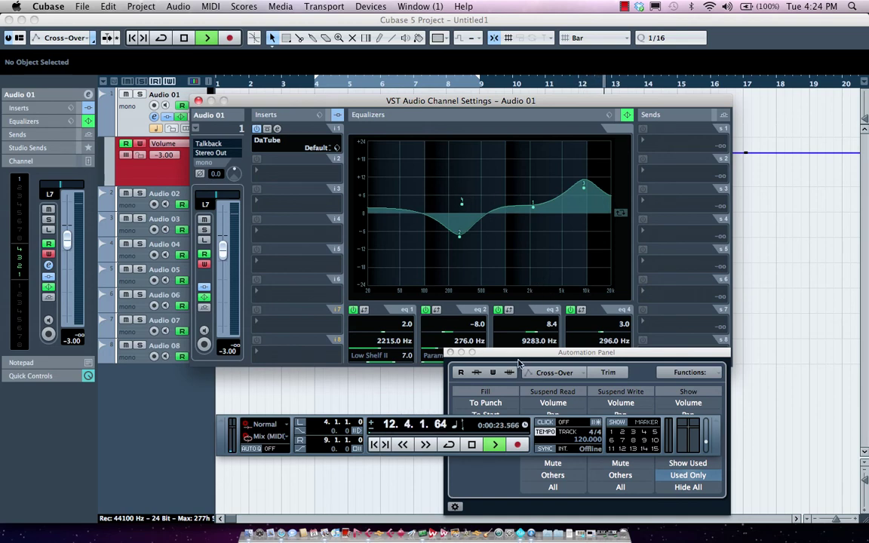
pyautogui.press('space')
pyautogui.moveTo(537, 352); pyautogui.dragTo(597, 237)
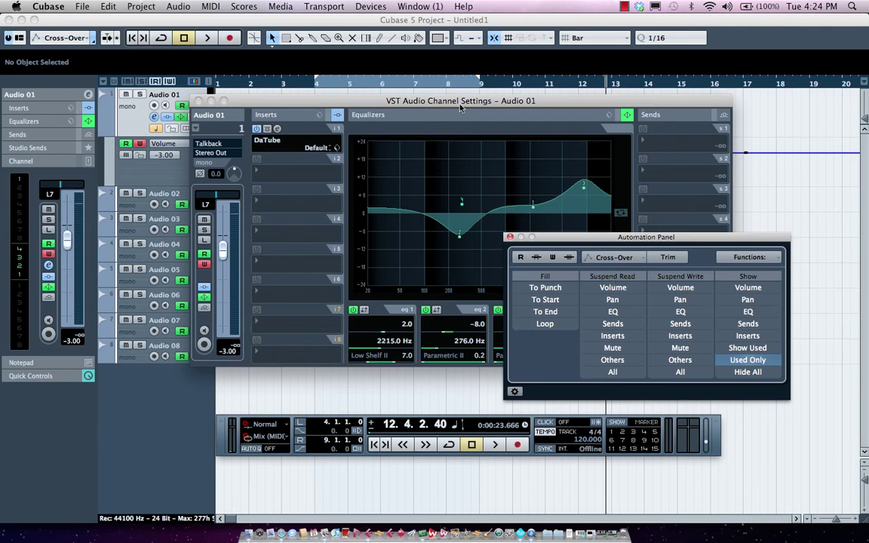
# Play Audio 01 from about bar 9 with EQ read suspended, then resume EQ reading.
pyautogui.click(400, 445)
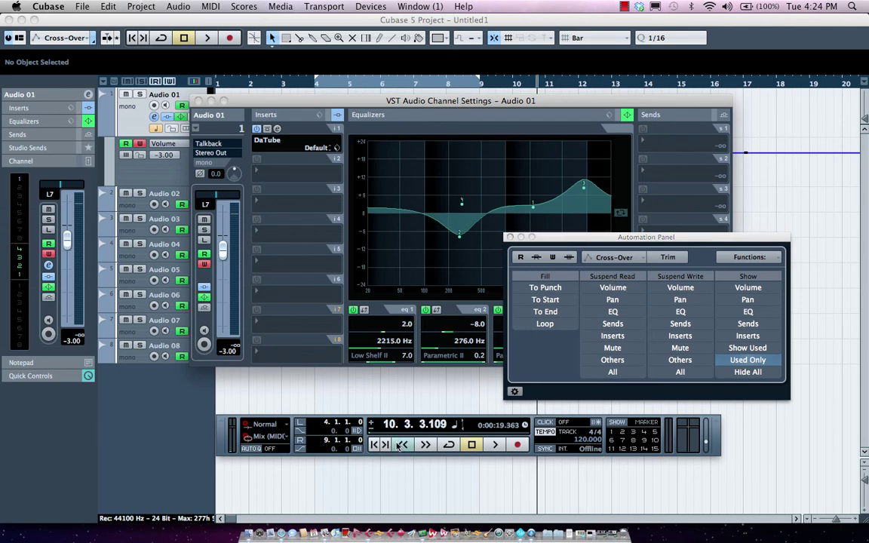
pyautogui.click(614, 312)
pyautogui.press('space')
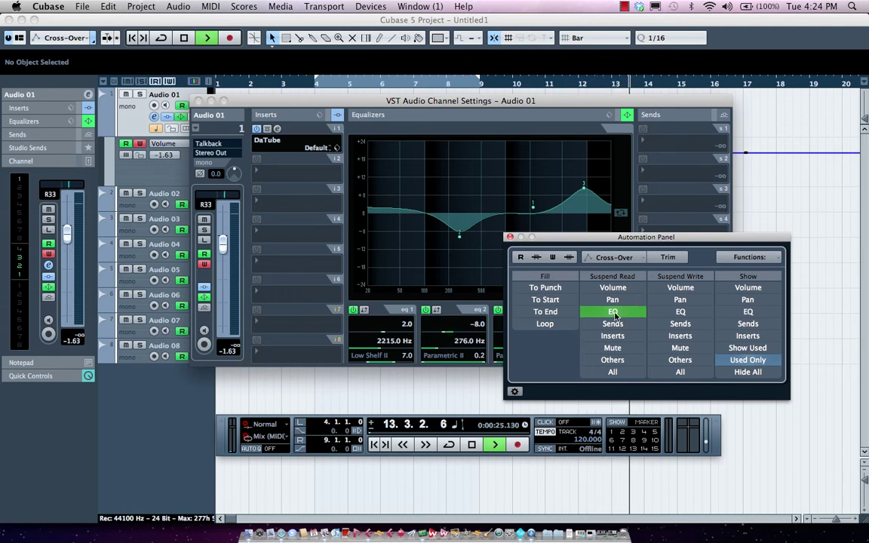
pyautogui.press('space')
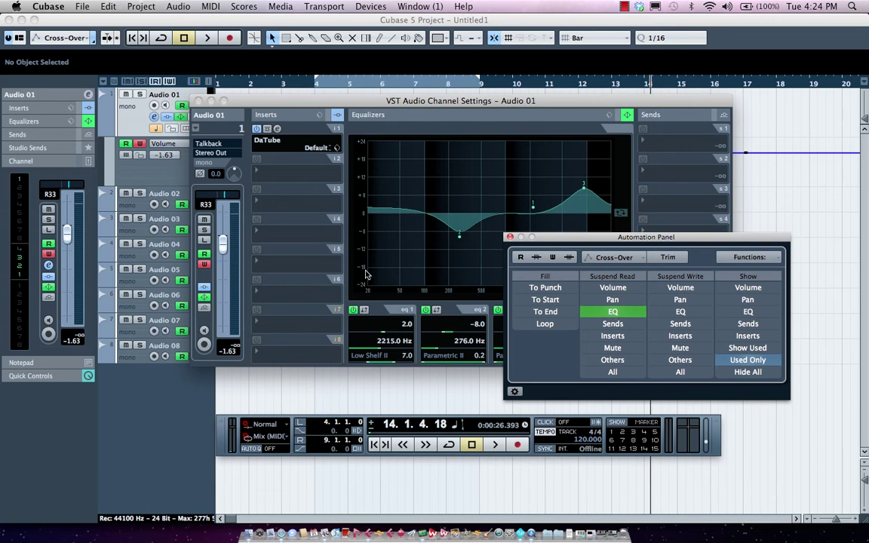
pyautogui.click(613, 312)
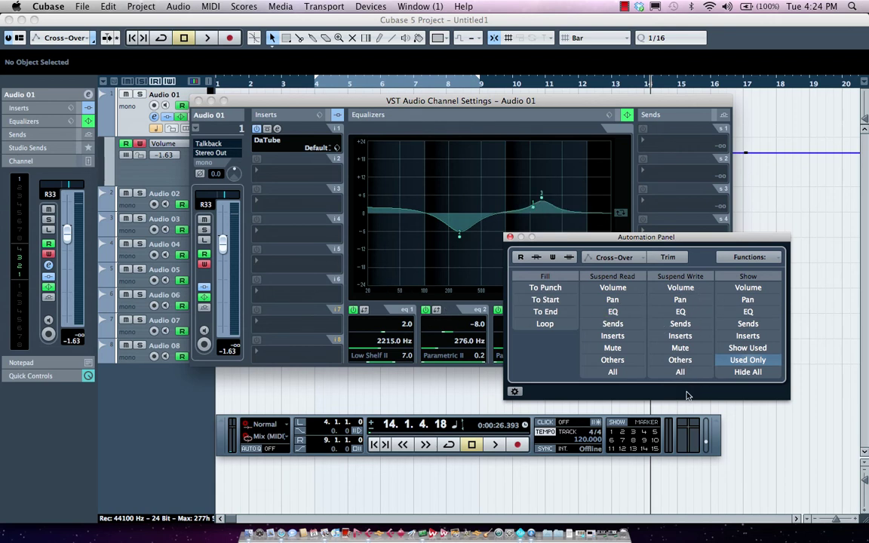
# Suspend writing for all but volume, set Audio 01's fader to -1.63 dB, then clear all write suspensions.
pyautogui.click(417, 311)
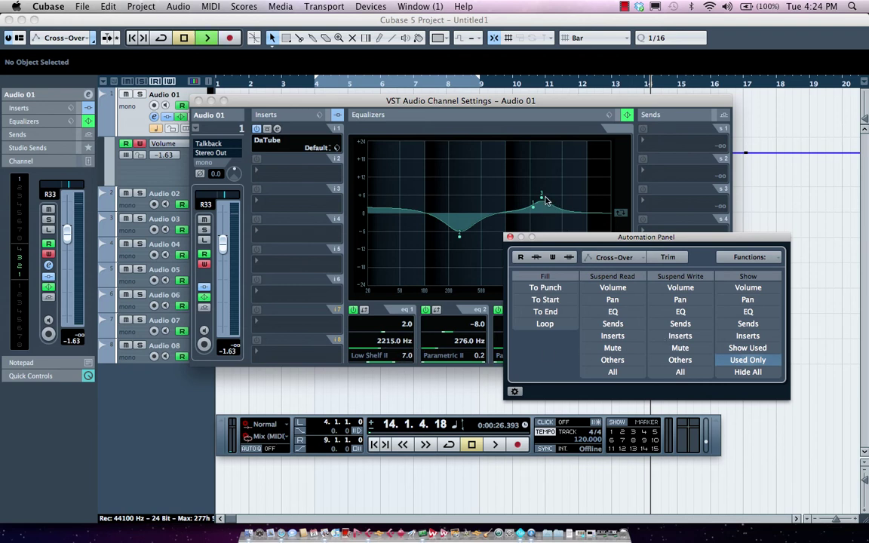
pyautogui.press('space')
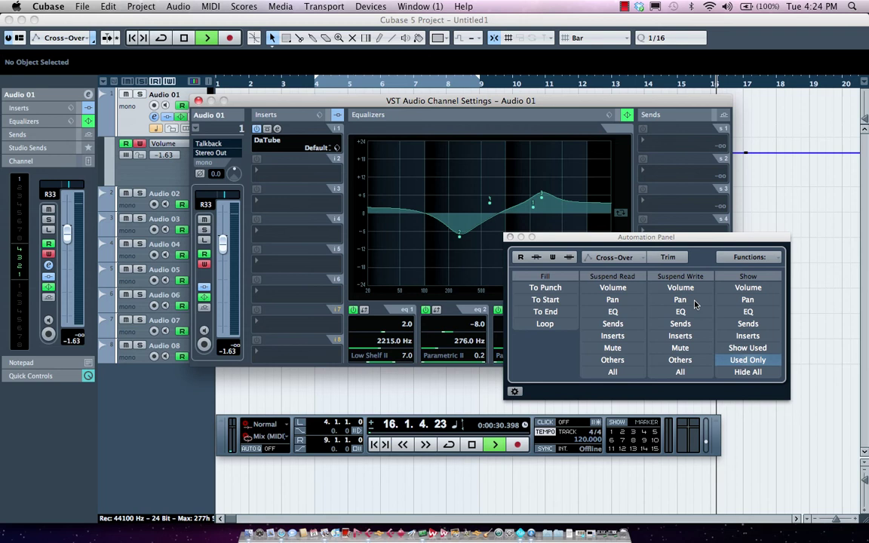
pyautogui.click(681, 373)
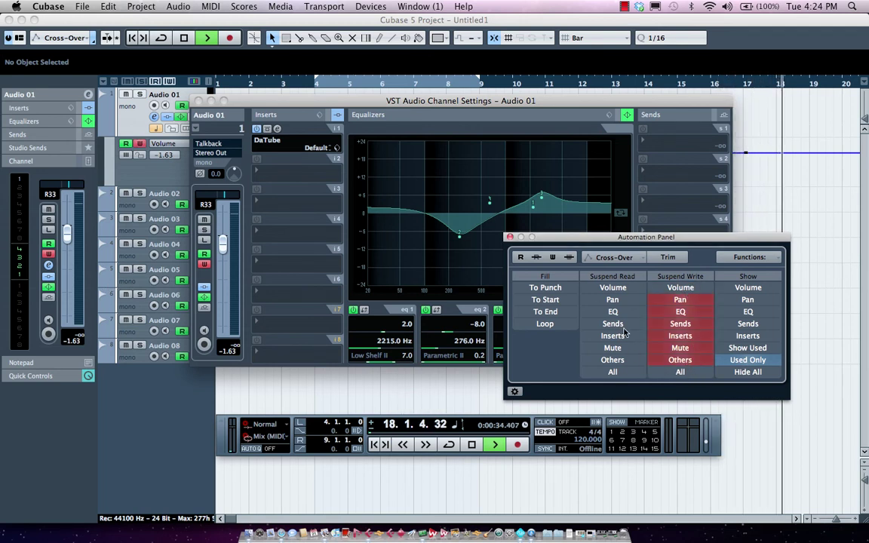
pyautogui.press('space')
pyautogui.click(408, 219)
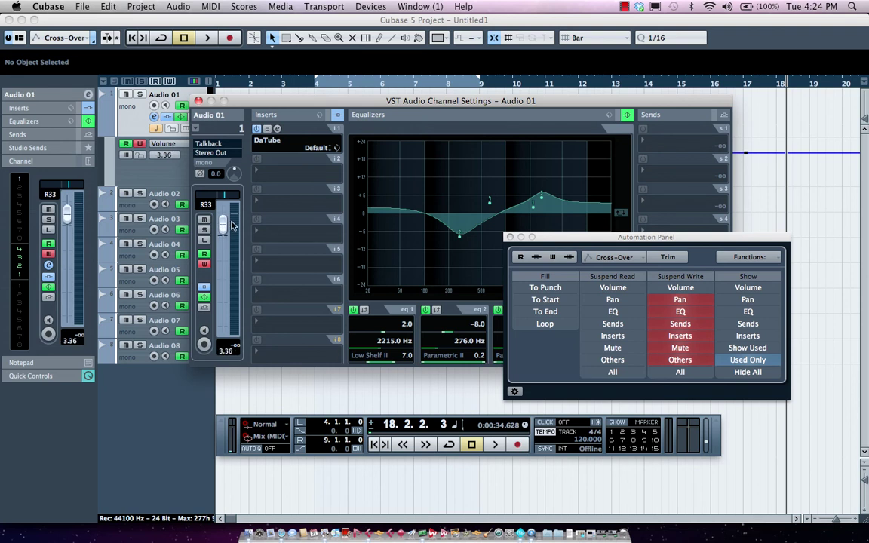
pyautogui.moveTo(223, 240)
pyautogui.mouseDown()
pyautogui.moveTo(224, 275)
pyautogui.moveTo(224, 236)
pyautogui.mouseUp()
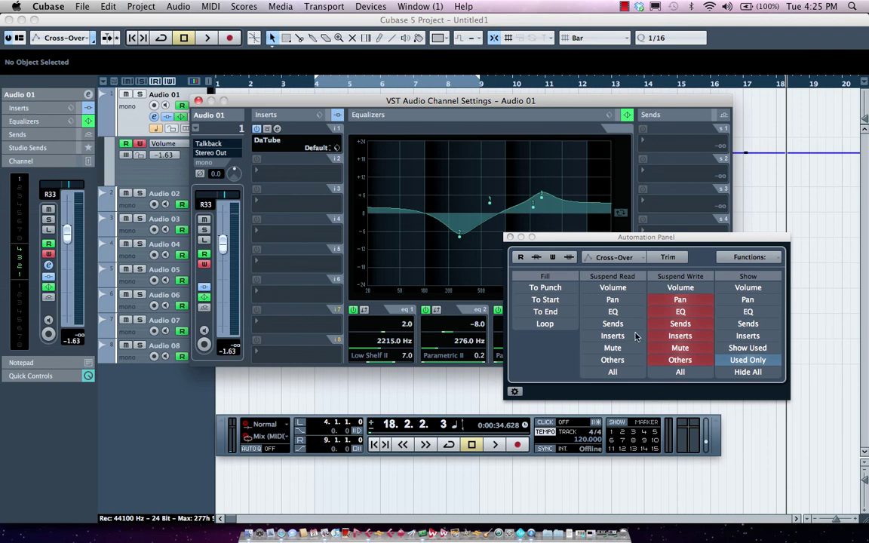
pyautogui.click(691, 374)
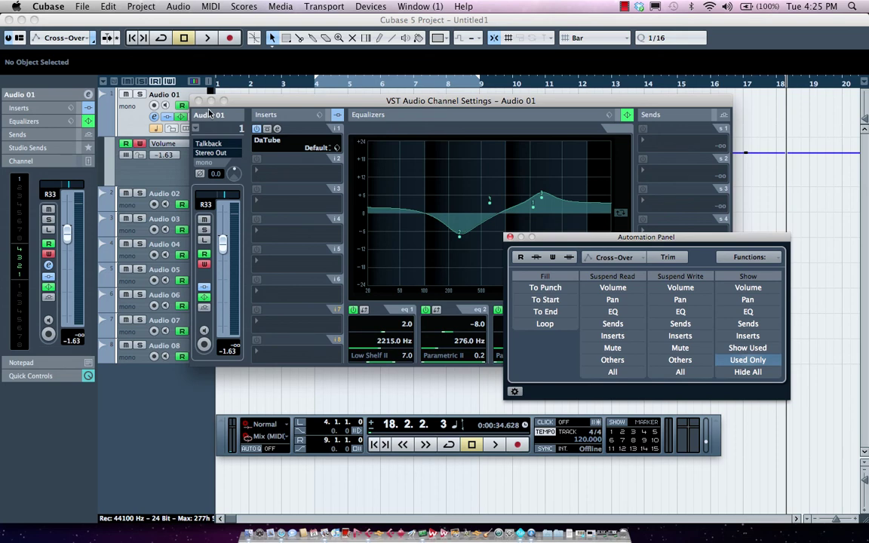
# Close Audio 01's channel settings and show Volume, Pan, EQ, then Sends lanes across tracks.
pyautogui.click(198, 101)
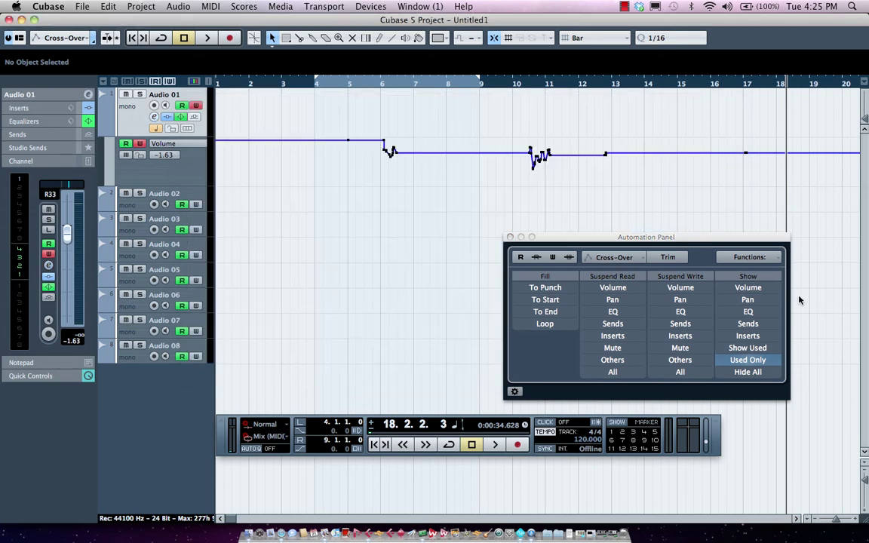
pyautogui.click(723, 287)
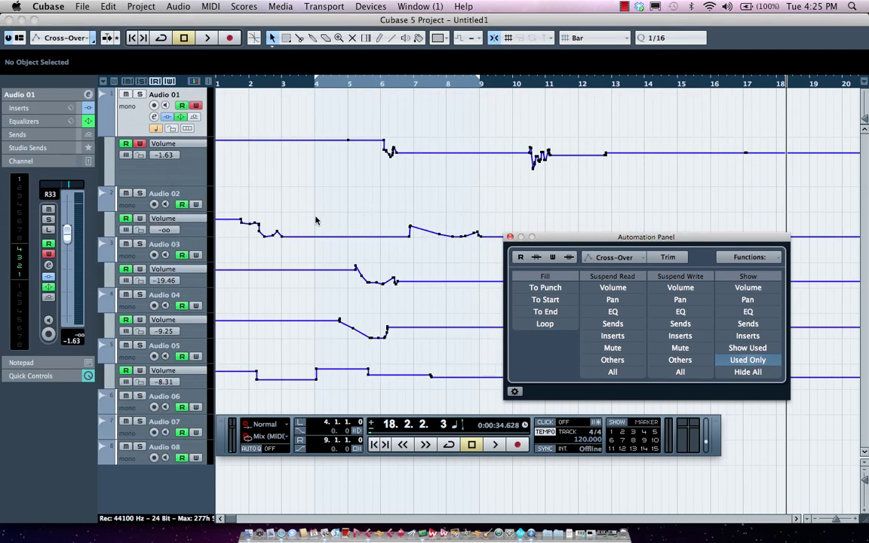
pyautogui.click(729, 303)
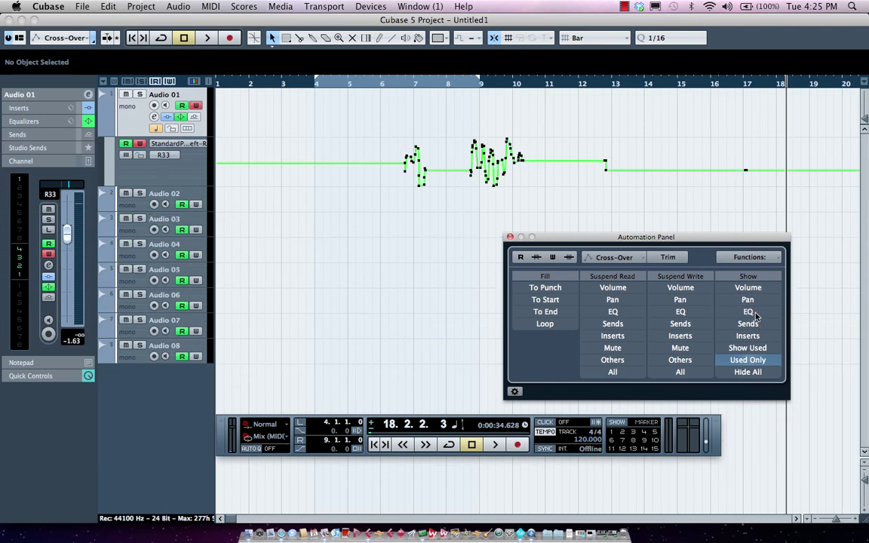
pyautogui.click(756, 315)
pyautogui.click(757, 324)
# Toggle the Show Used and Used Only lane filters, then hide all automation lanes.
pyautogui.click(752, 347)
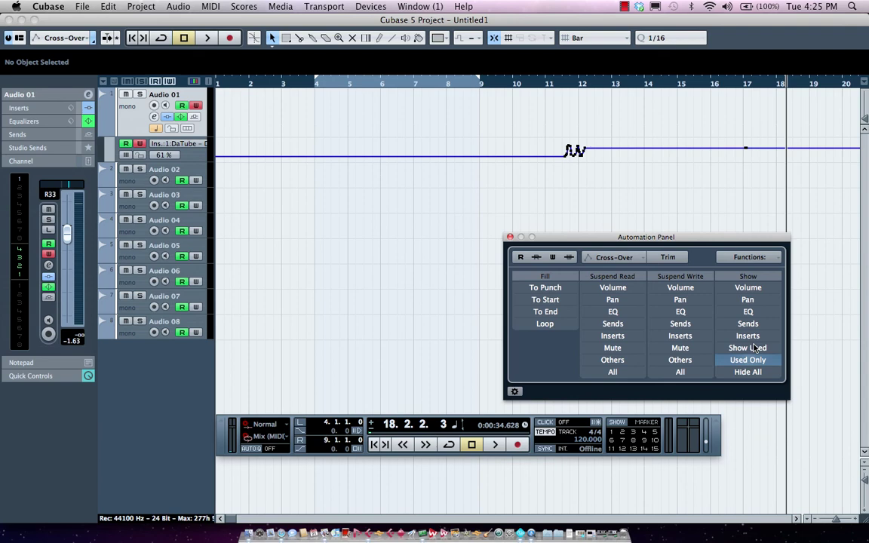
pyautogui.click(752, 361)
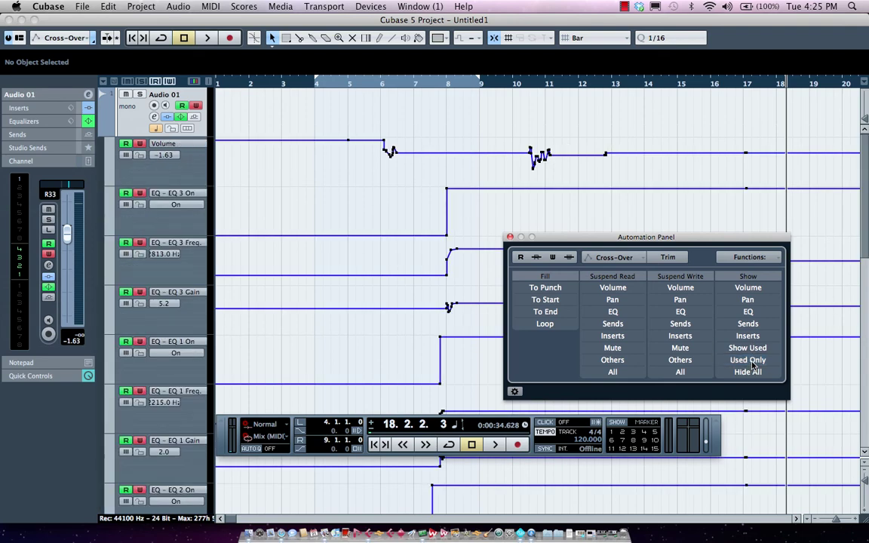
pyautogui.click(752, 362)
pyautogui.click(747, 287)
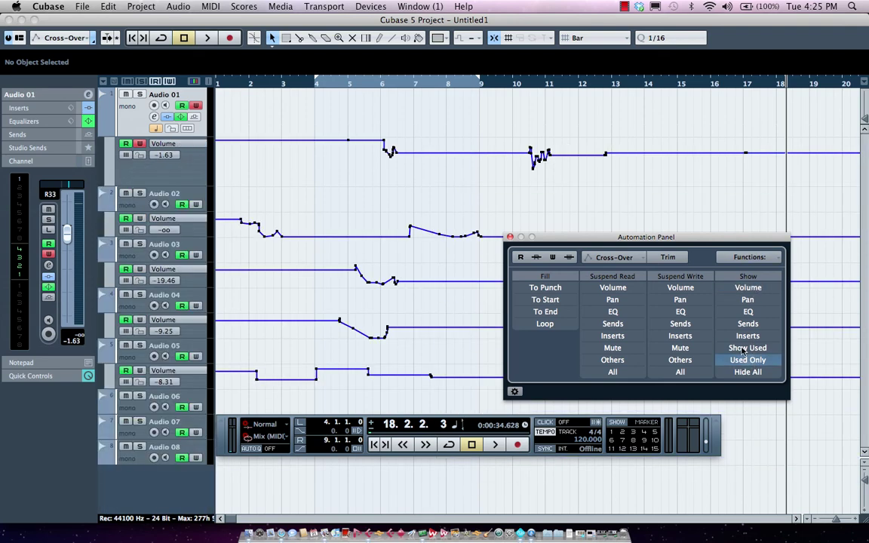
pyautogui.click(750, 365)
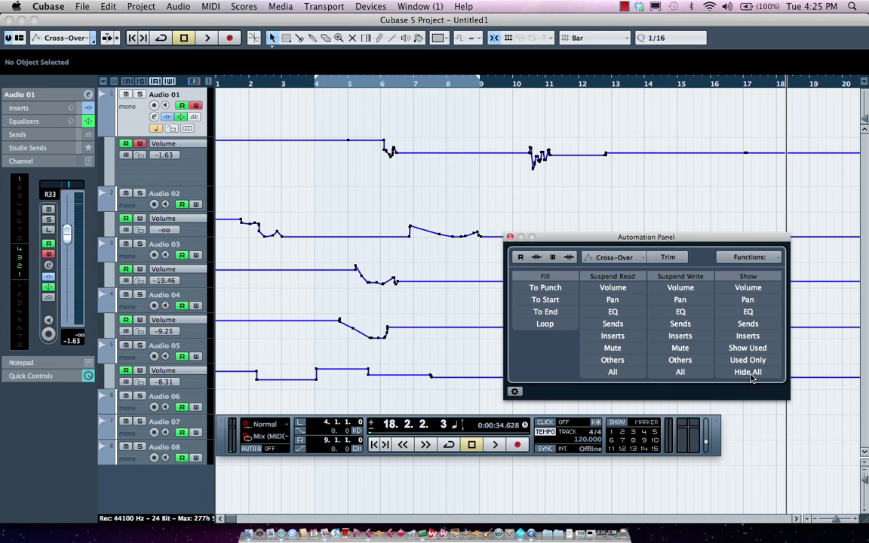
pyautogui.click(748, 372)
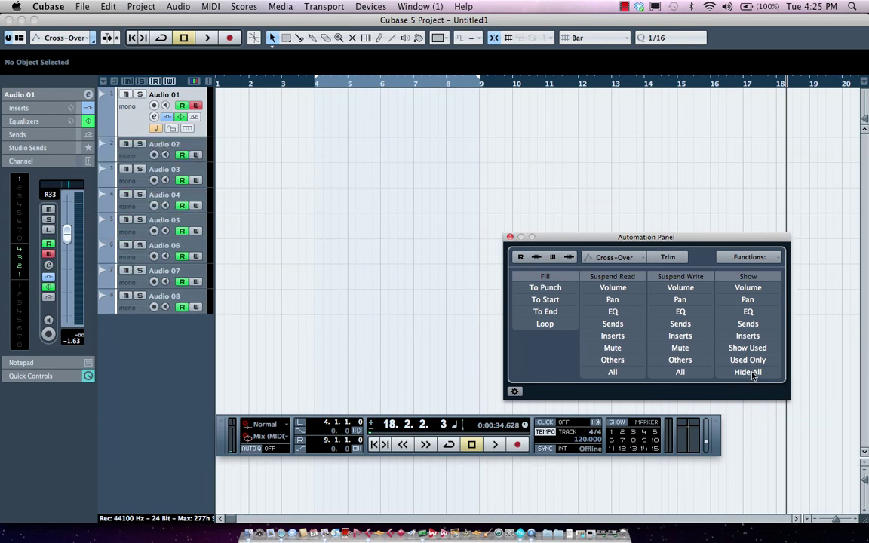
# Show Audio 01's used automation lanes.
pyautogui.click(779, 259)
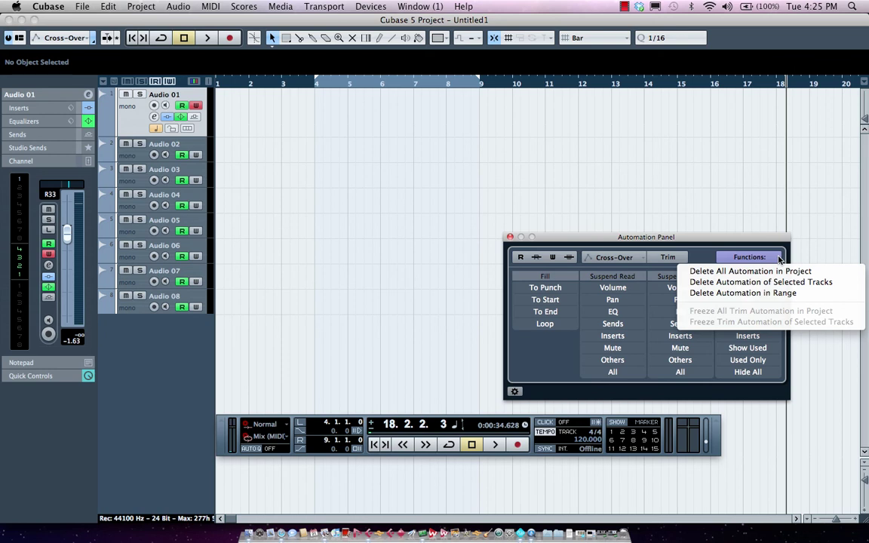
pyautogui.click(733, 373)
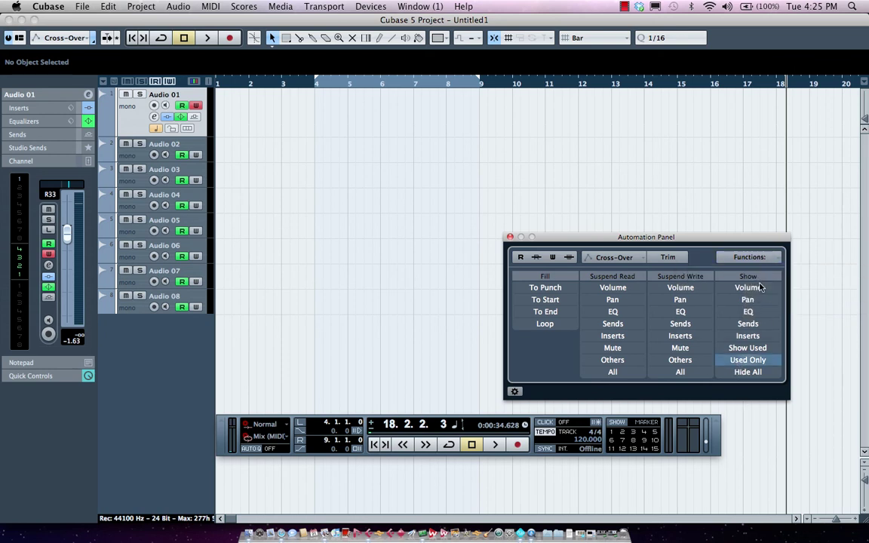
pyautogui.click(758, 360)
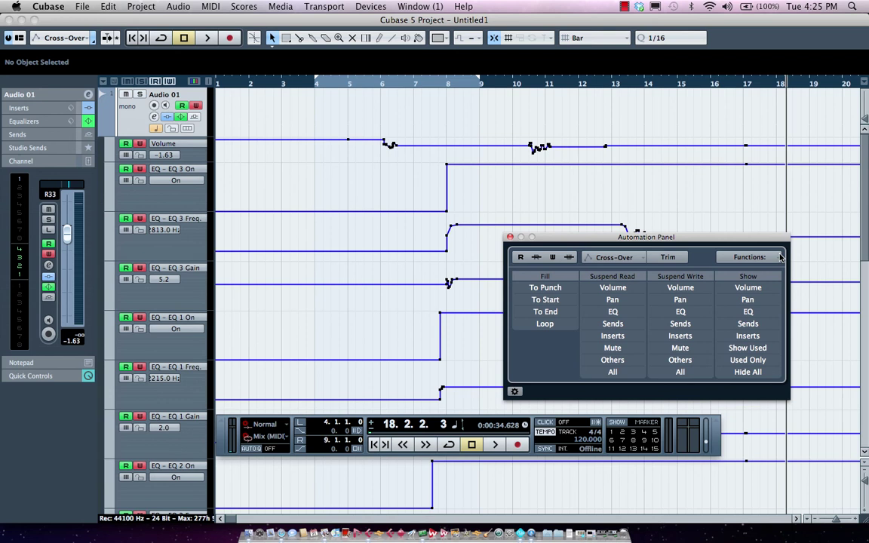
# Delete automation between bars 4 and 9, then zoom out to show bars 1 to 61.
pyautogui.click(781, 257)
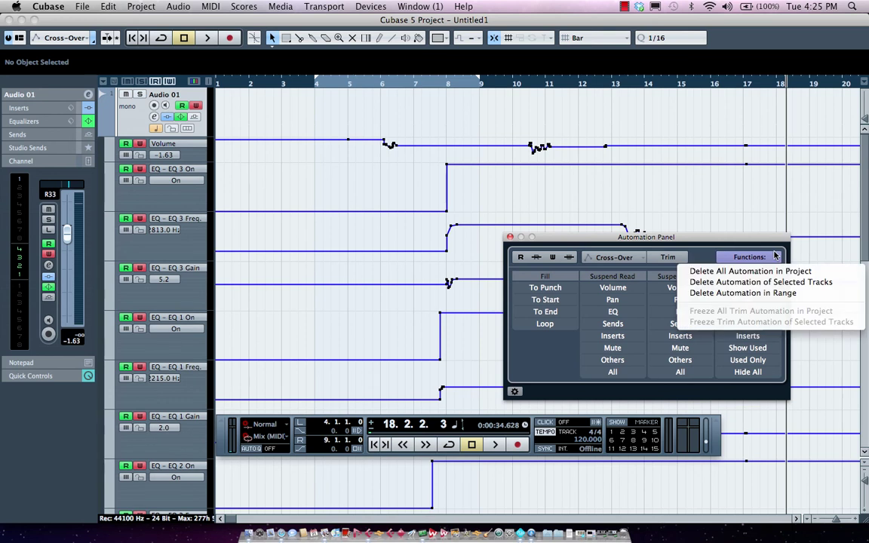
pyautogui.click(774, 293)
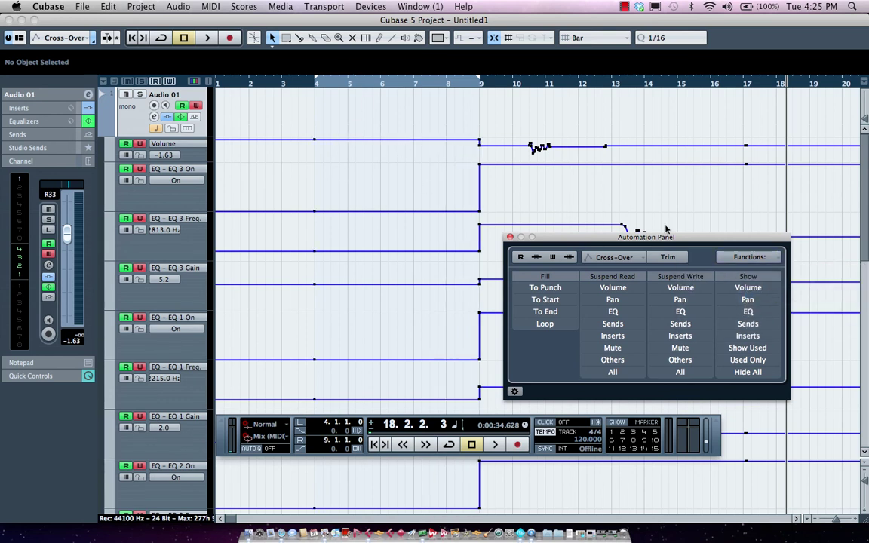
pyautogui.click(778, 258)
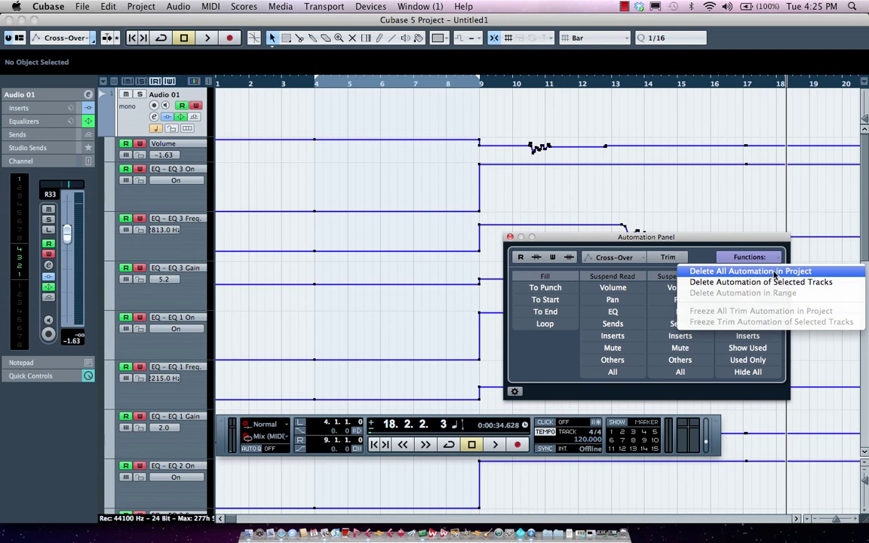
pyautogui.click(539, 186)
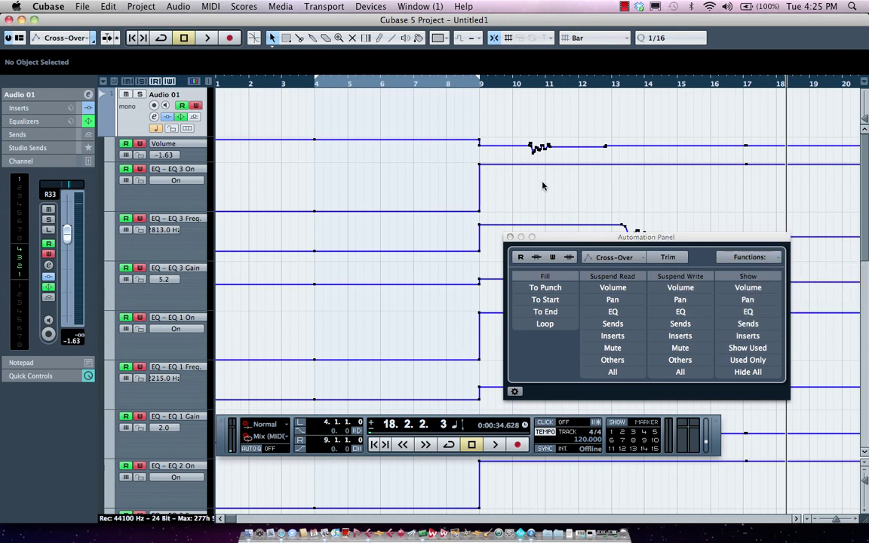
pyautogui.moveTo(314, 81); pyautogui.dragTo(352, 68)
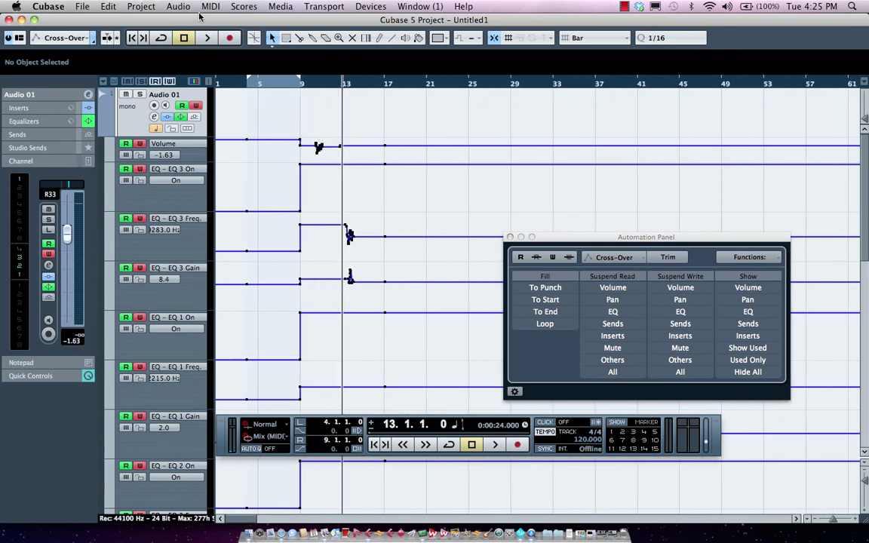